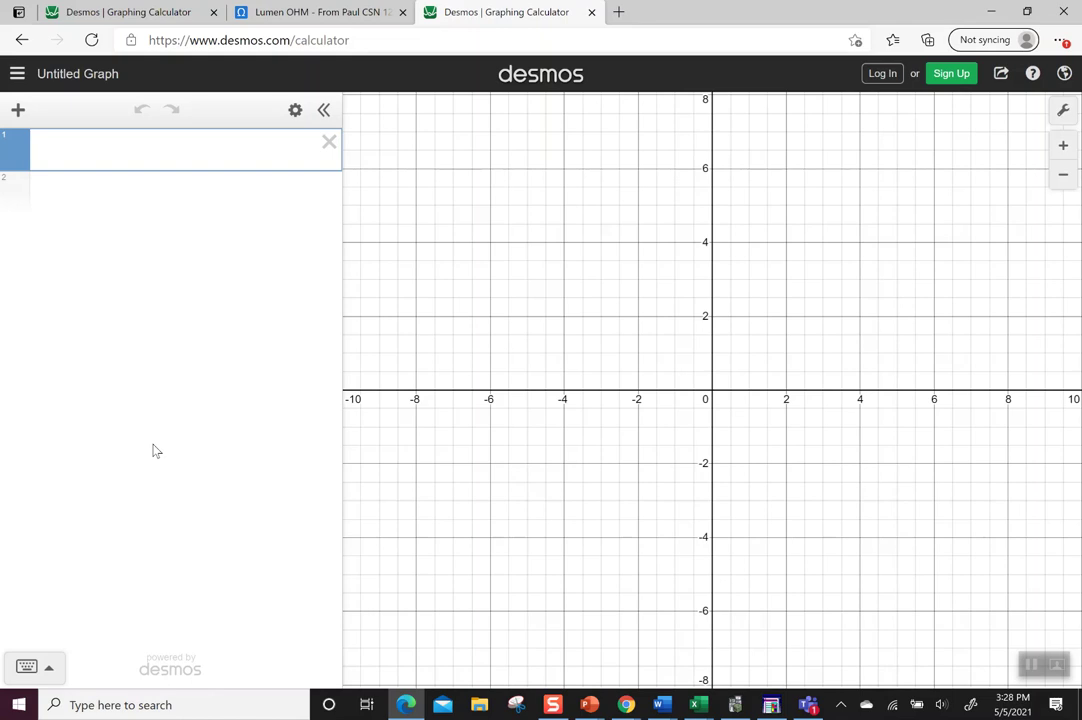
Step: Open the on-screen keypad and show its Stats functions such as mean, median and stdev
{"action": "left_click", "coordinate": [30, 667]}
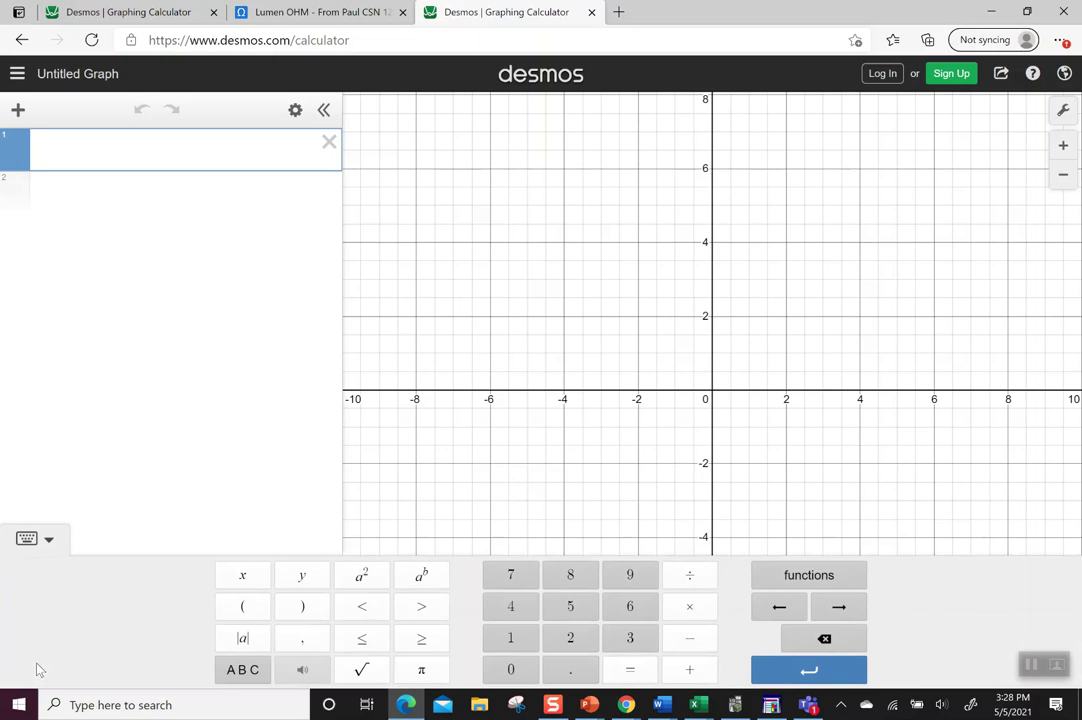
{"action": "left_click", "coordinate": [836, 576]}
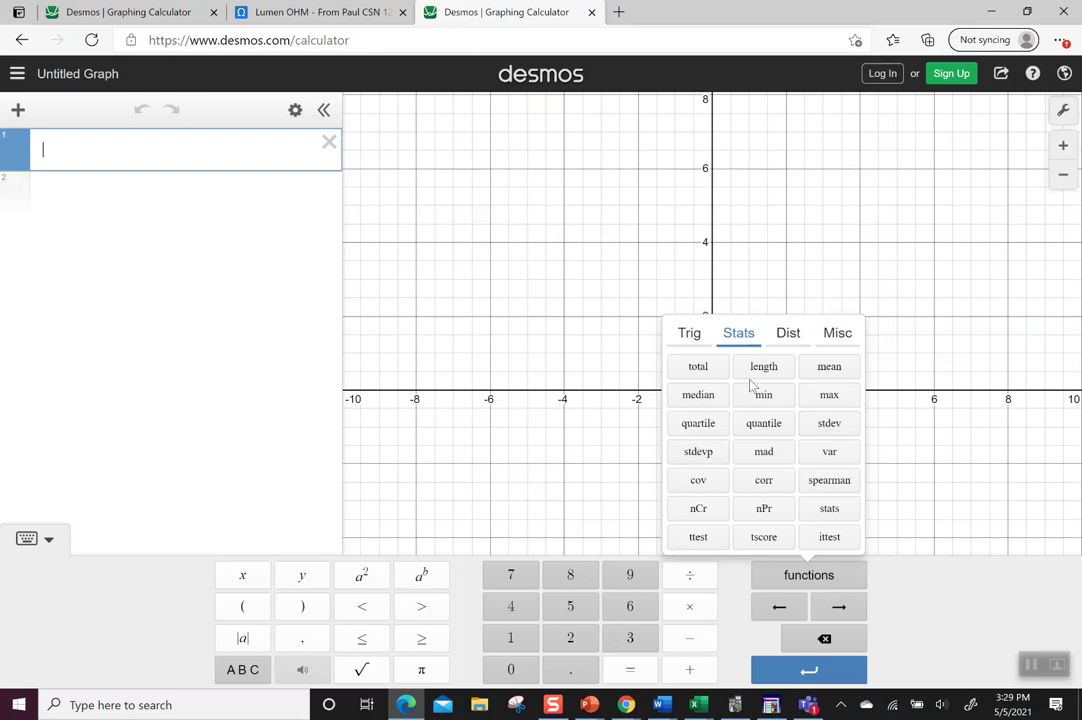
Step: Enter mean(5,7,18,24) in two expressions, each evaluating to 13.5
{"action": "left_click", "coordinate": [825, 372]}
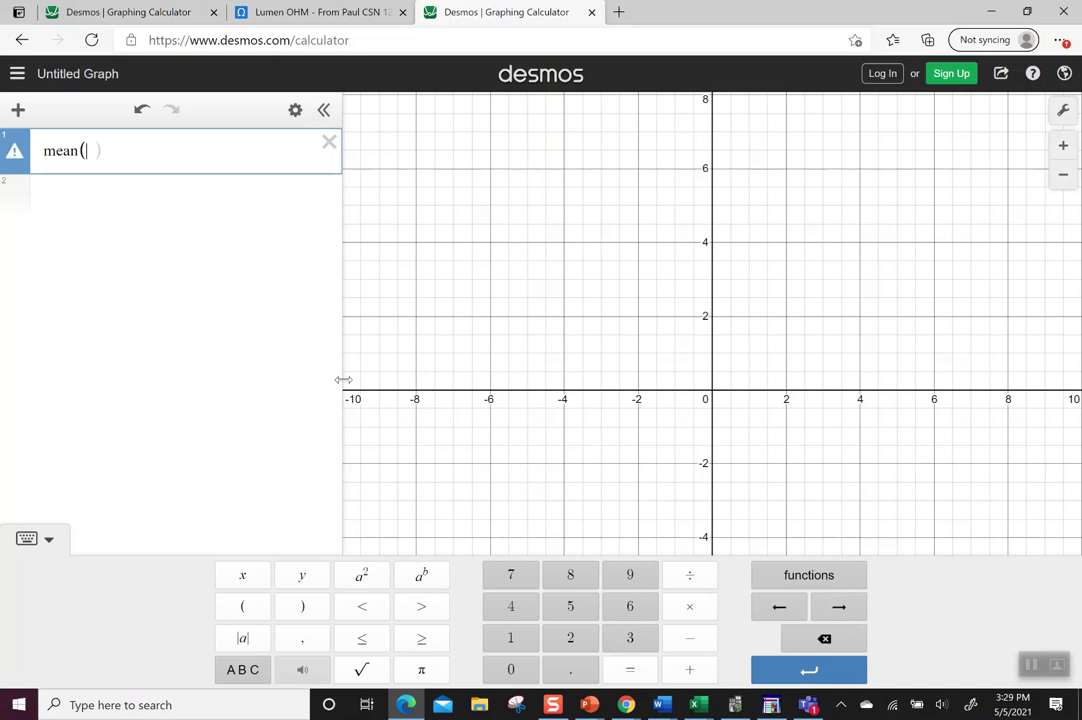
{"action": "type", "text": "5,7"}
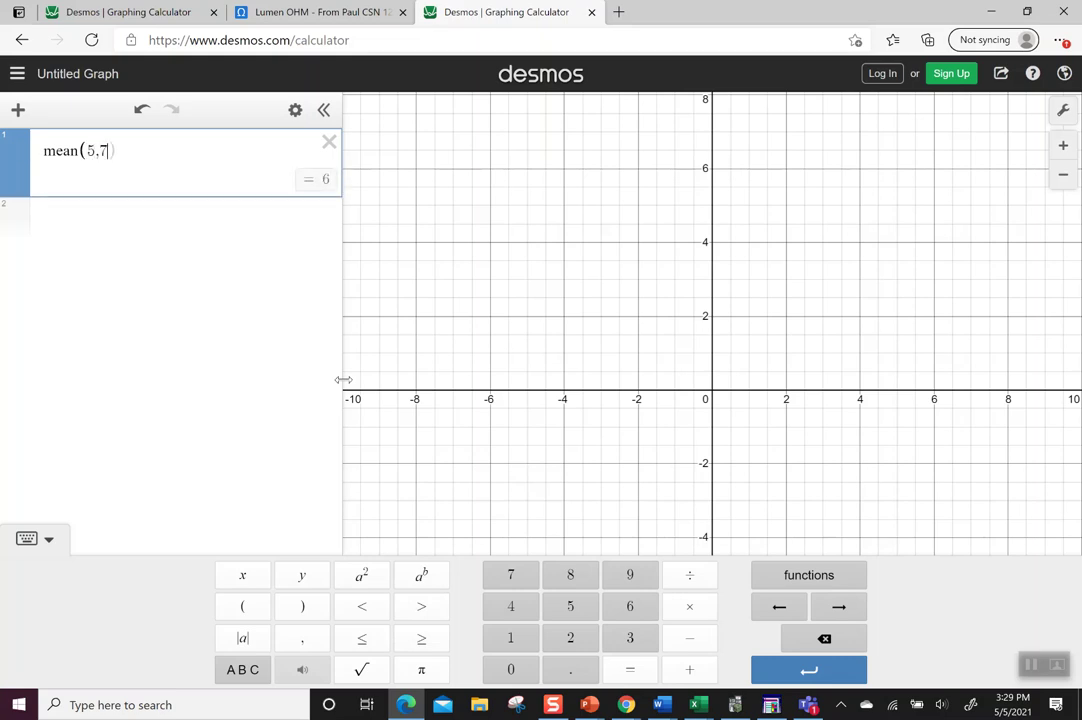
{"action": "type", "text": ",18,2"}
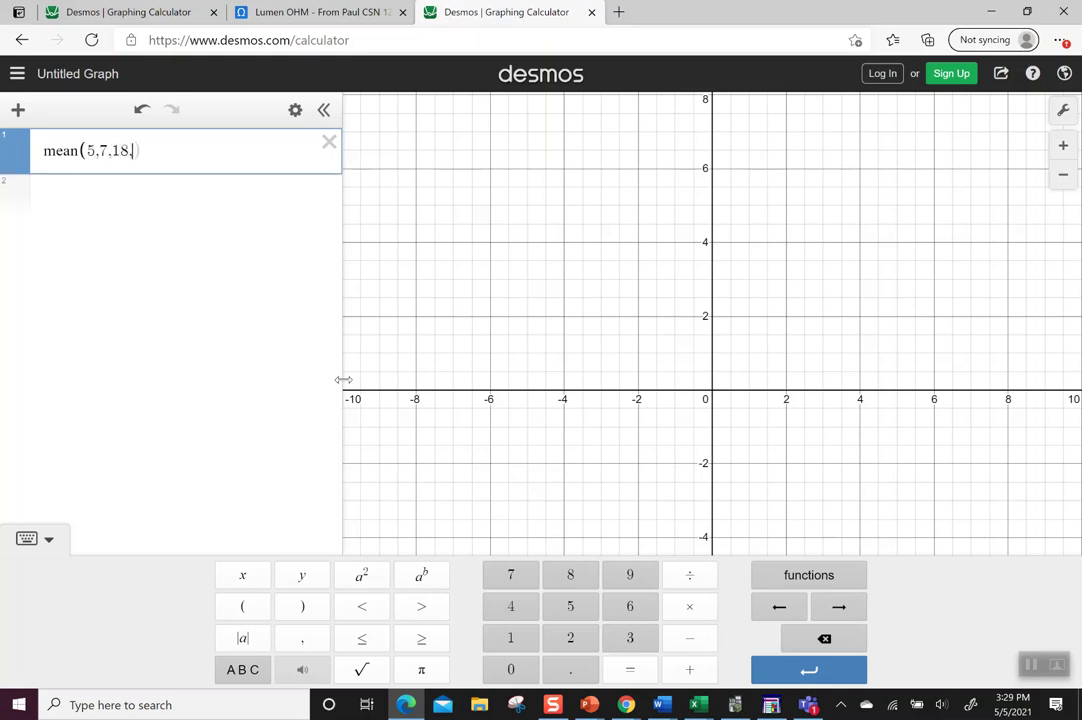
{"action": "type", "text": "4)"}
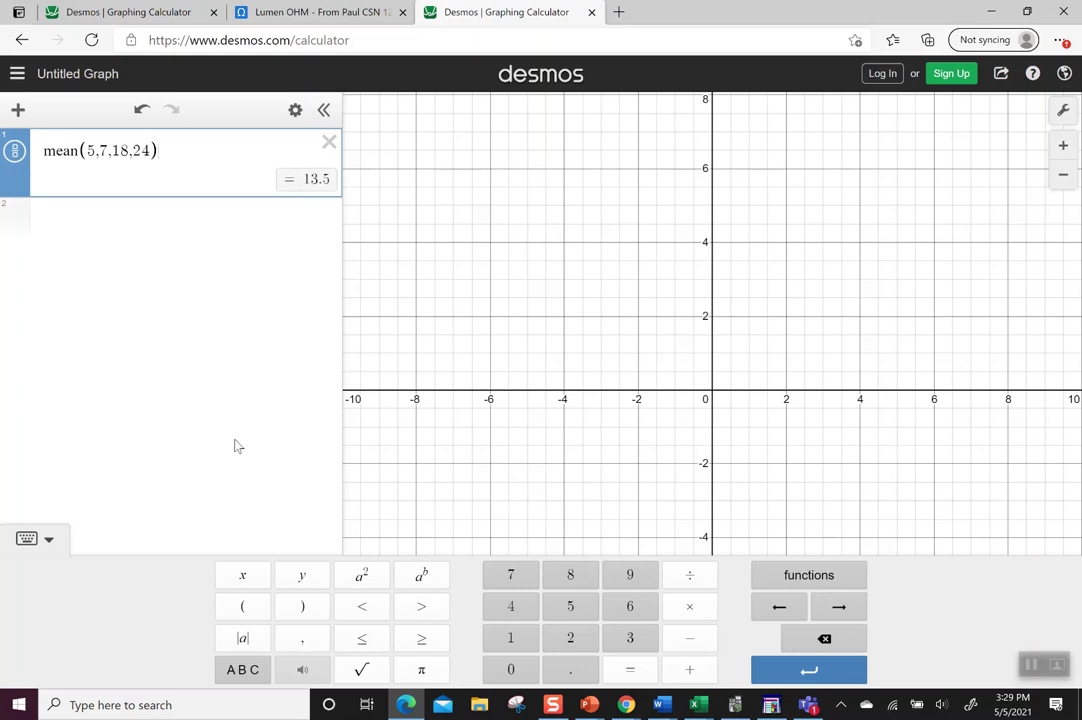
{"action": "left_click", "coordinate": [149, 236]}
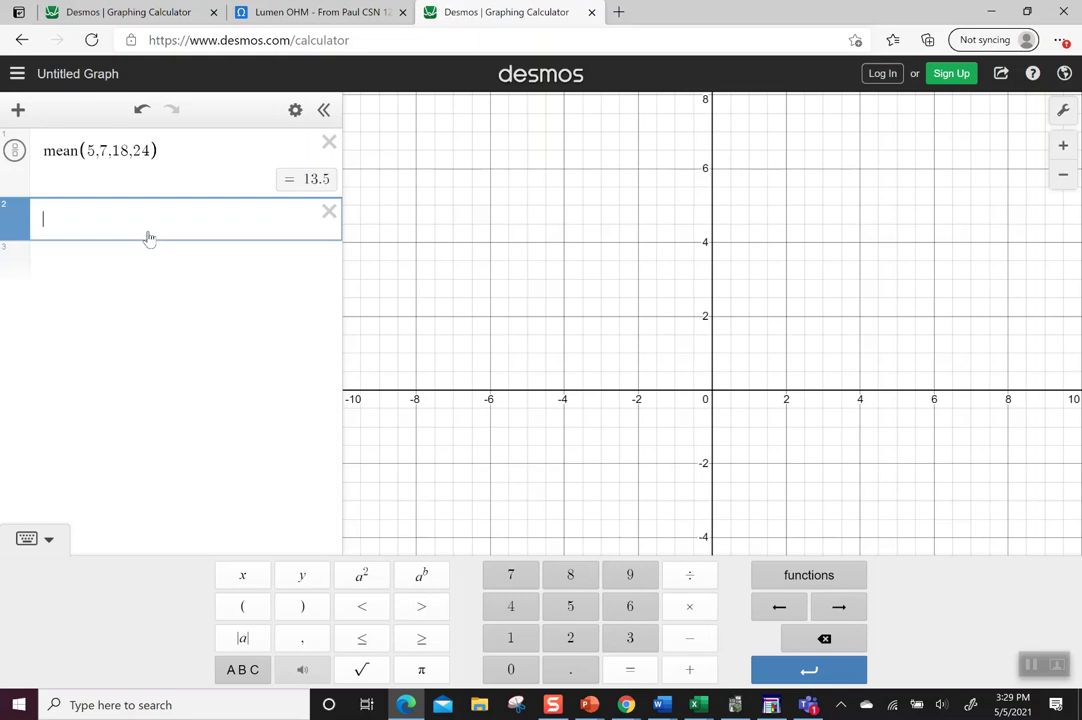
{"action": "type", "text": "mean"}
{"action": "key", "text": "BackSpace"}
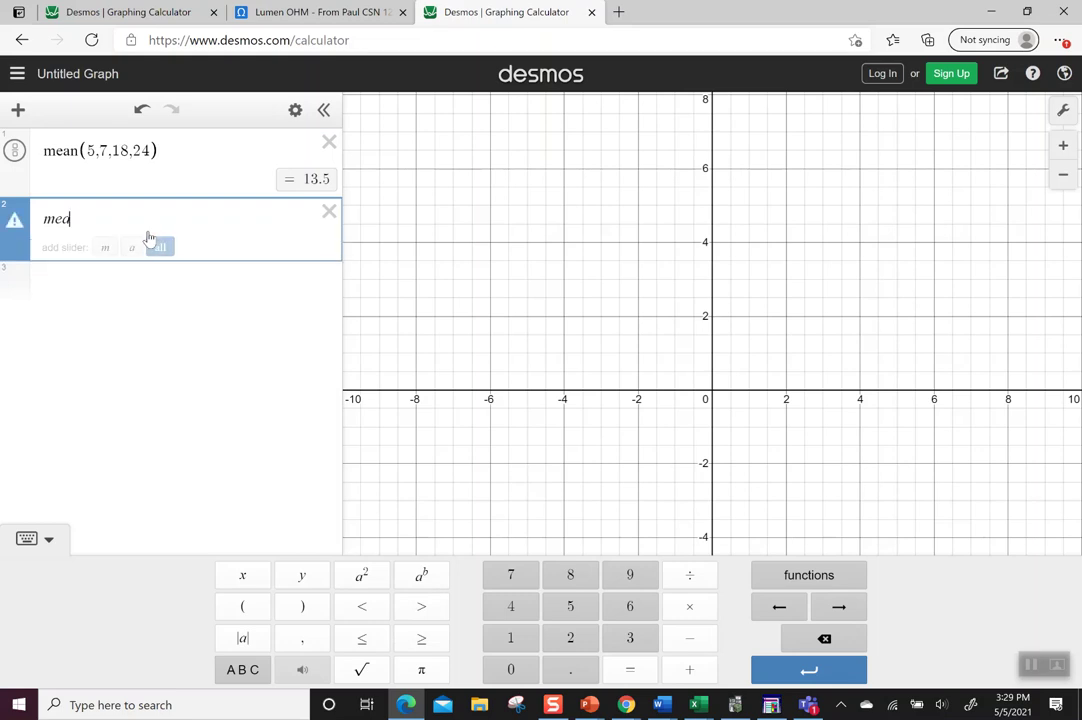
{"action": "type", "text": "n"}
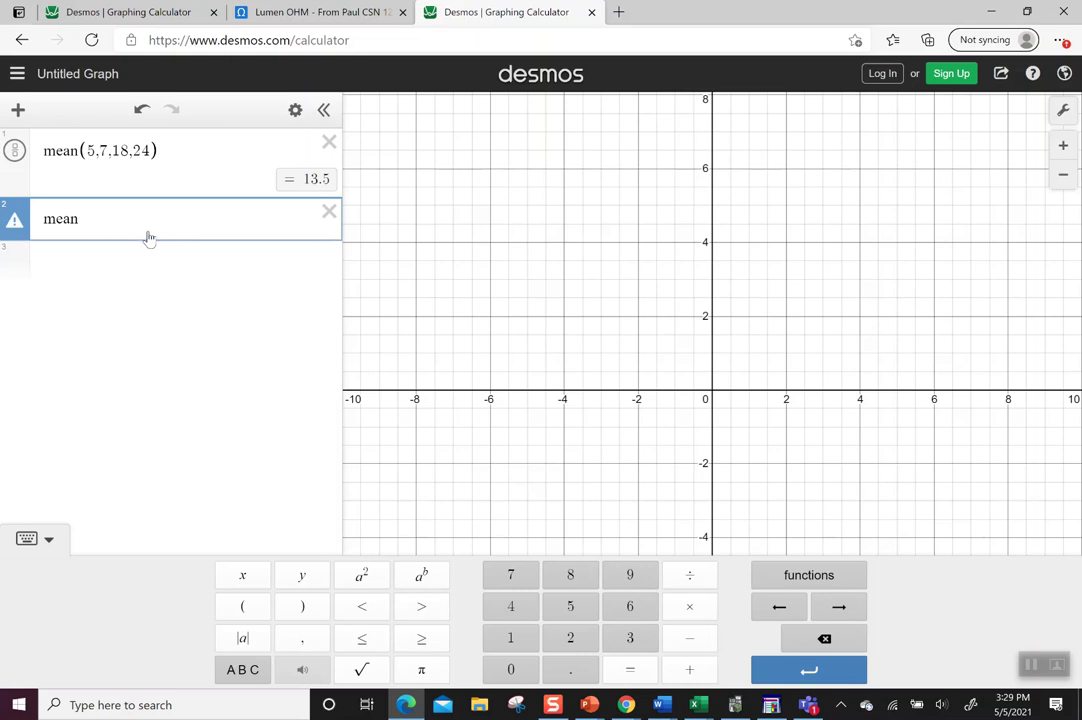
{"action": "type", "text": "("}
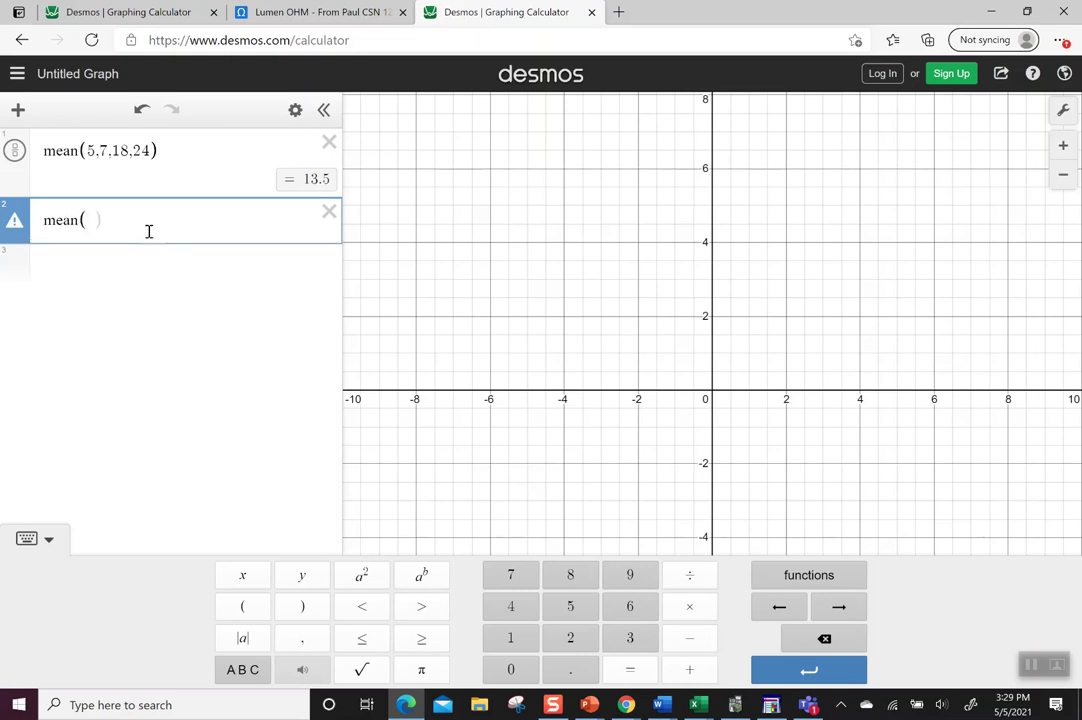
{"action": "type", "text": "5,7,1"}
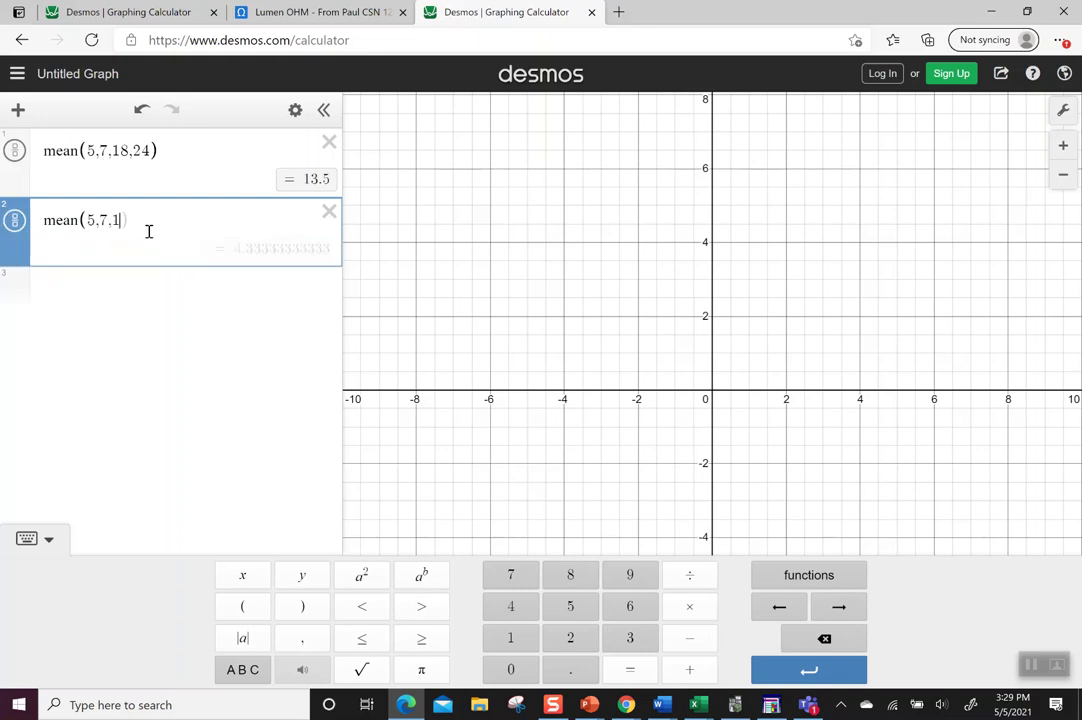
{"action": "type", "text": "8,24"}
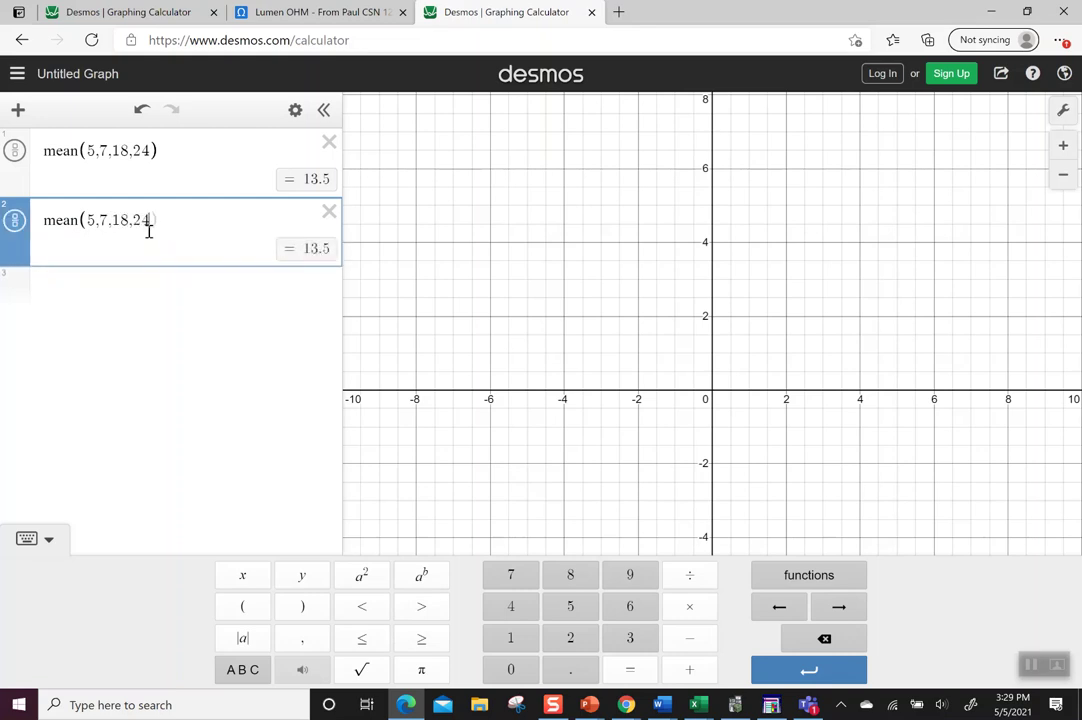
{"action": "type", "text": ")"}
{"action": "left_click", "coordinate": [118, 309]}
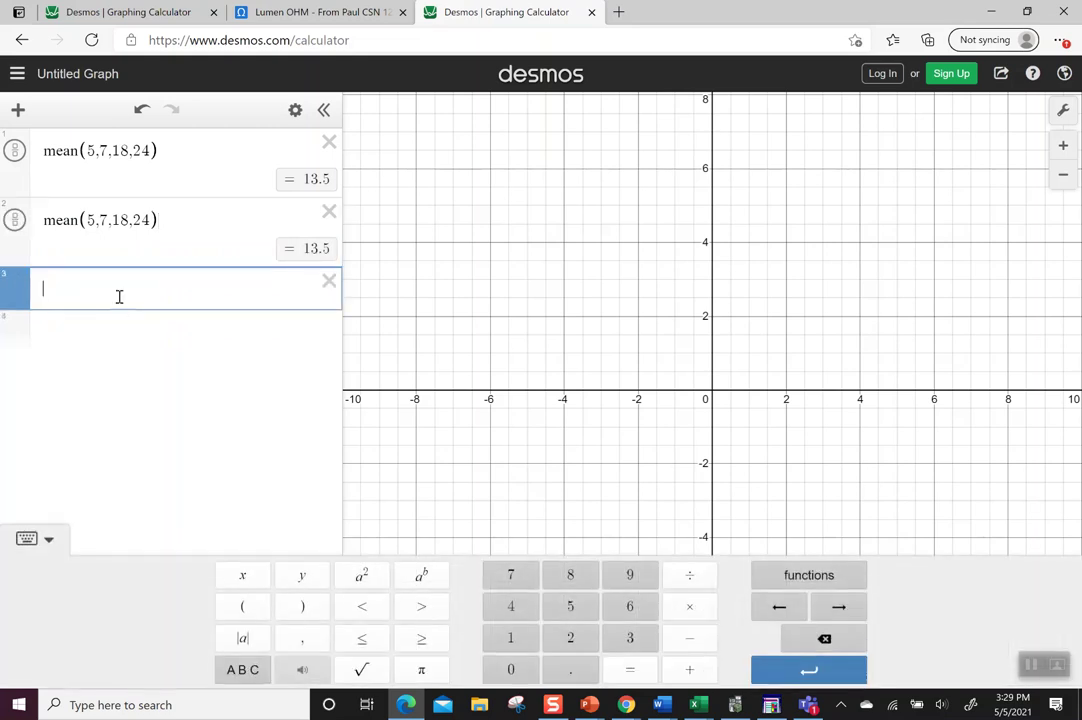
Step: Define B = [5,8,9,10,13,16,9], fixing a stray decimal point after 10
{"action": "type", "text": "B = ["}
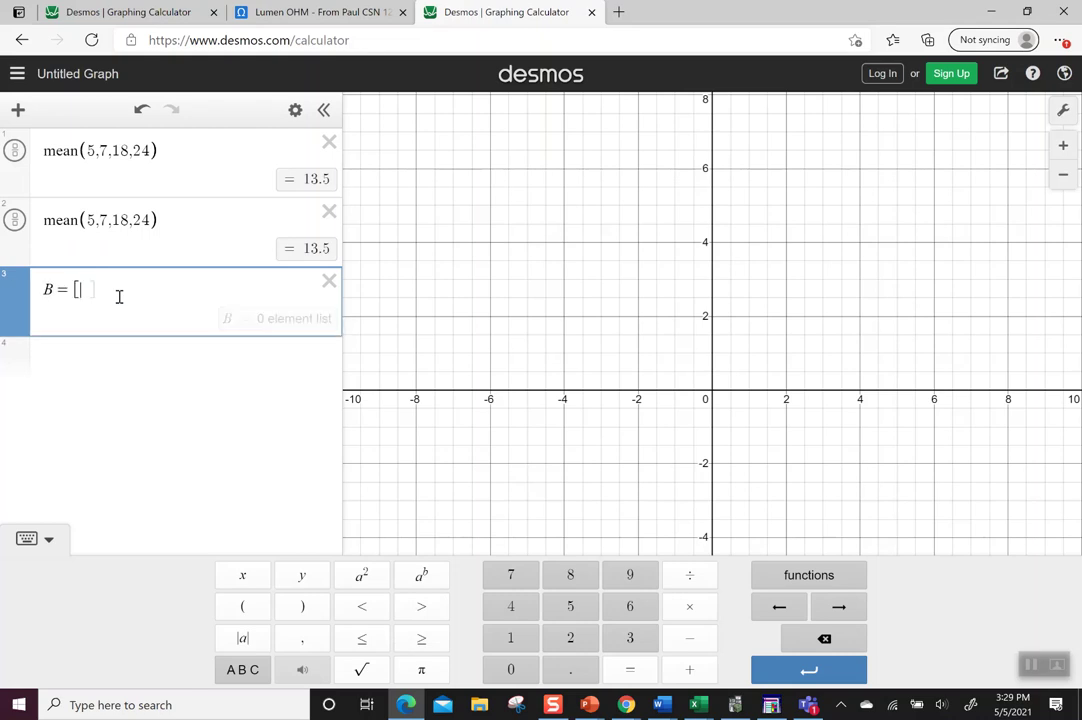
{"action": "type", "text": "5,8,9"}
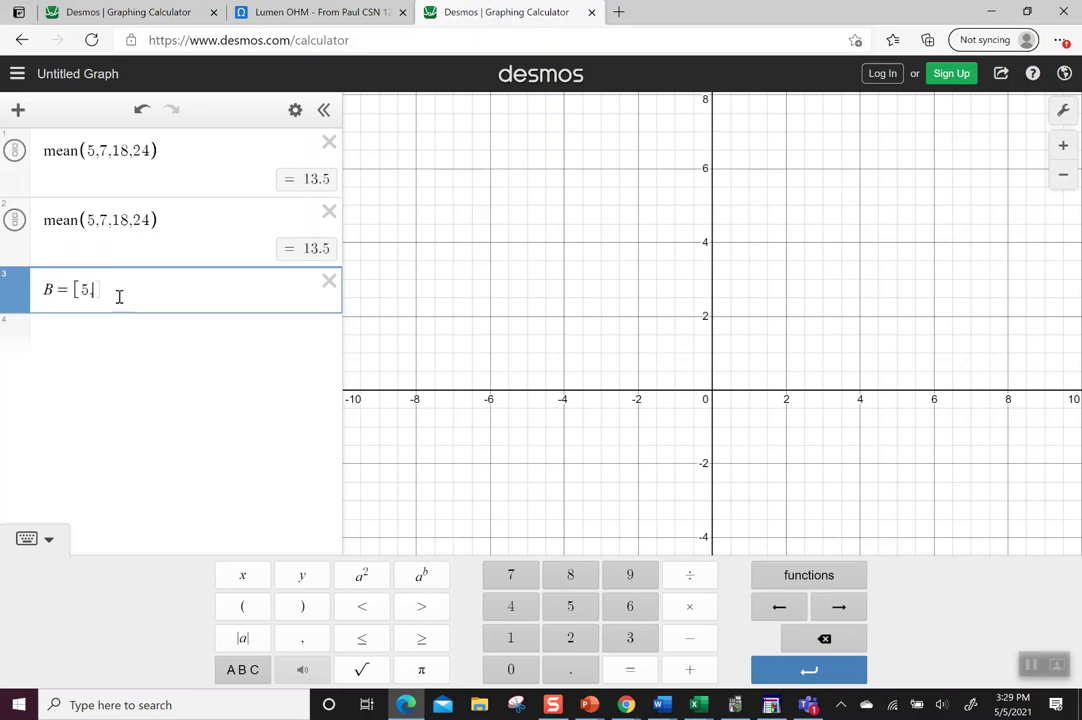
{"action": "type", "text": ",10."}
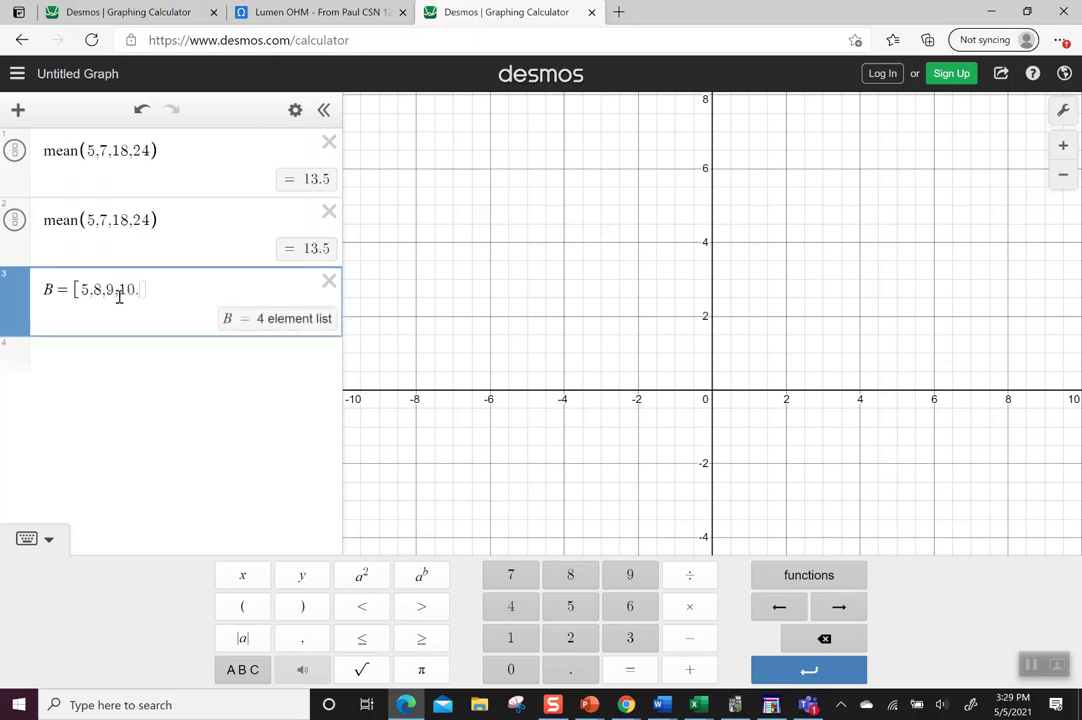
{"action": "key", "text": "BackSpace"}
{"action": "type", "text": ",13,16"}
{"action": "type", "text": ",9"}
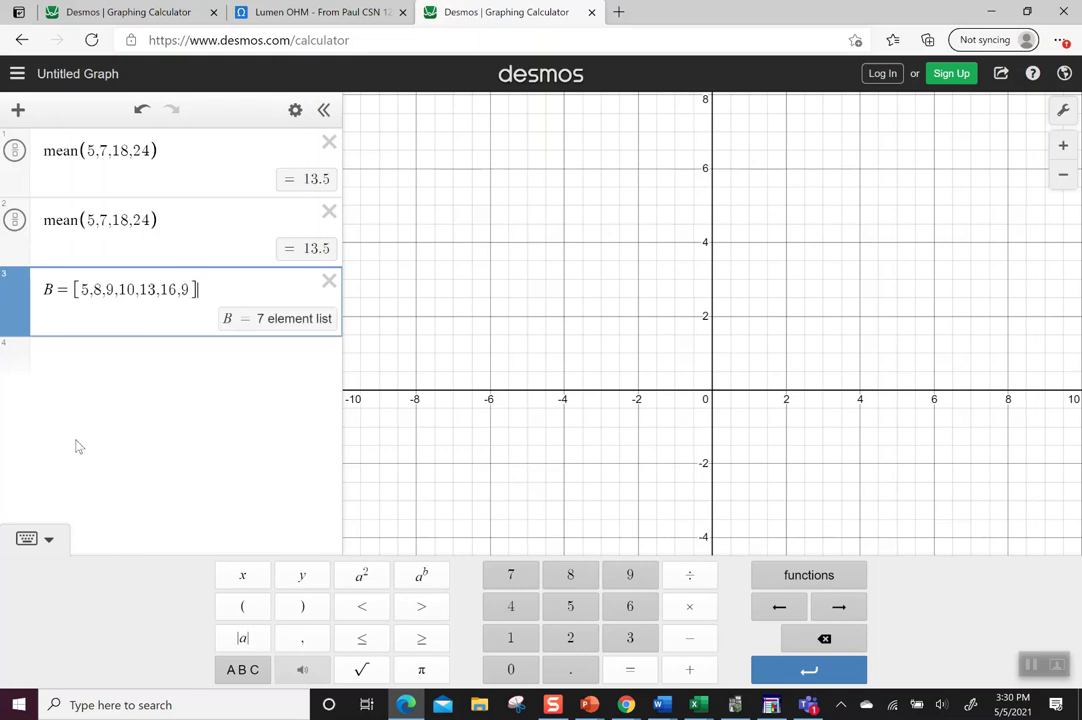
{"action": "left_click", "coordinate": [103, 399]}
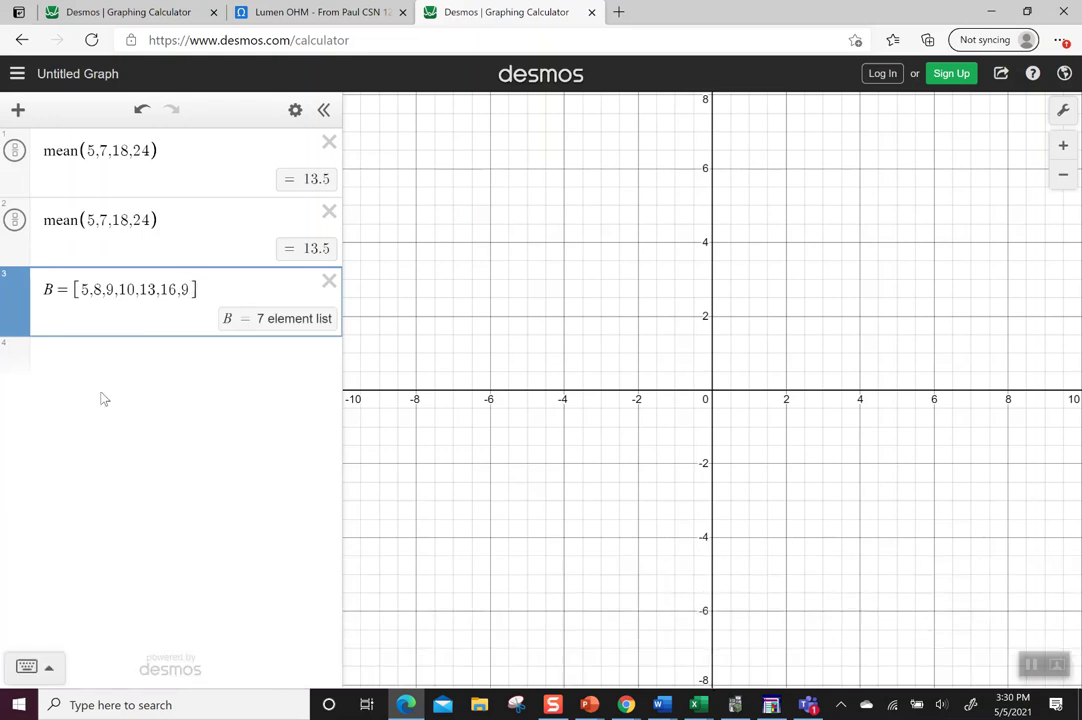
Step: Compute mean(B) = 10 and median(B) = 9, inserting median from the Stats function list
{"action": "left_click", "coordinate": [110, 366]}
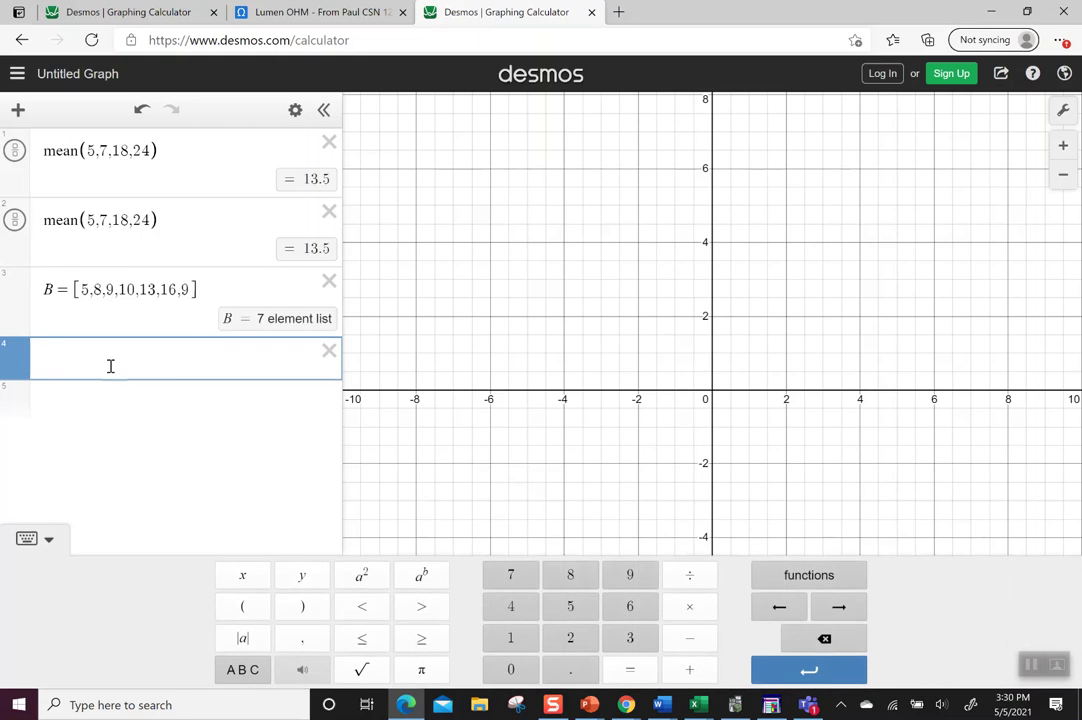
{"action": "type", "text": "mean(B)"}
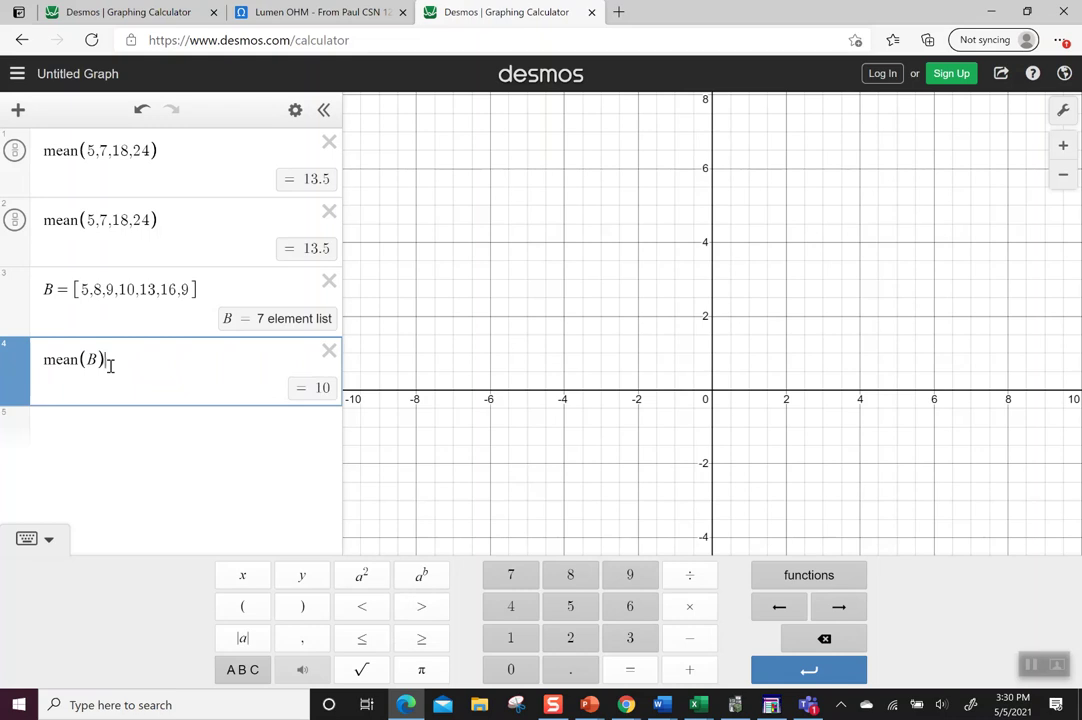
{"action": "left_click", "coordinate": [85, 422]}
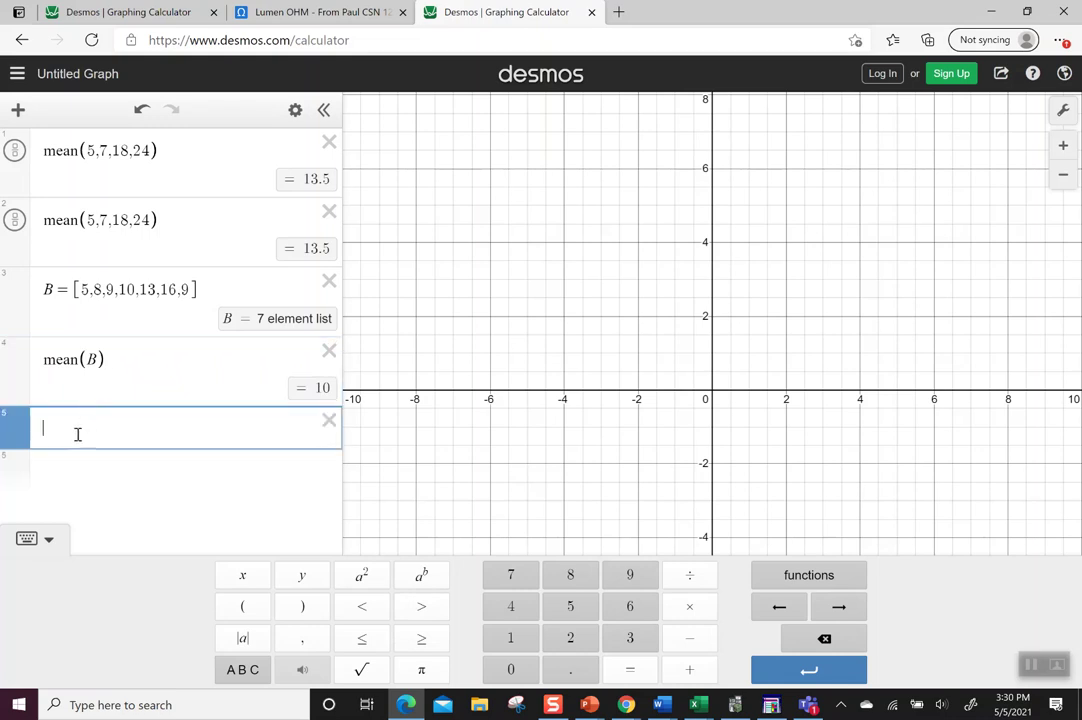
{"action": "left_click", "coordinate": [811, 574]}
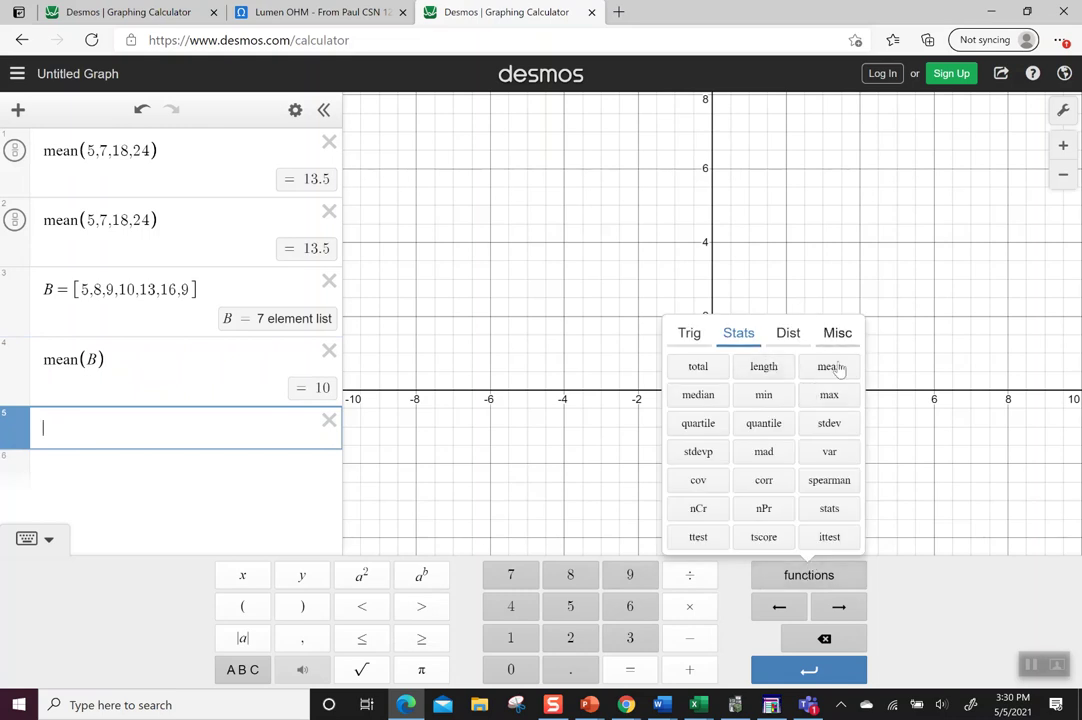
{"action": "left_click", "coordinate": [699, 398]}
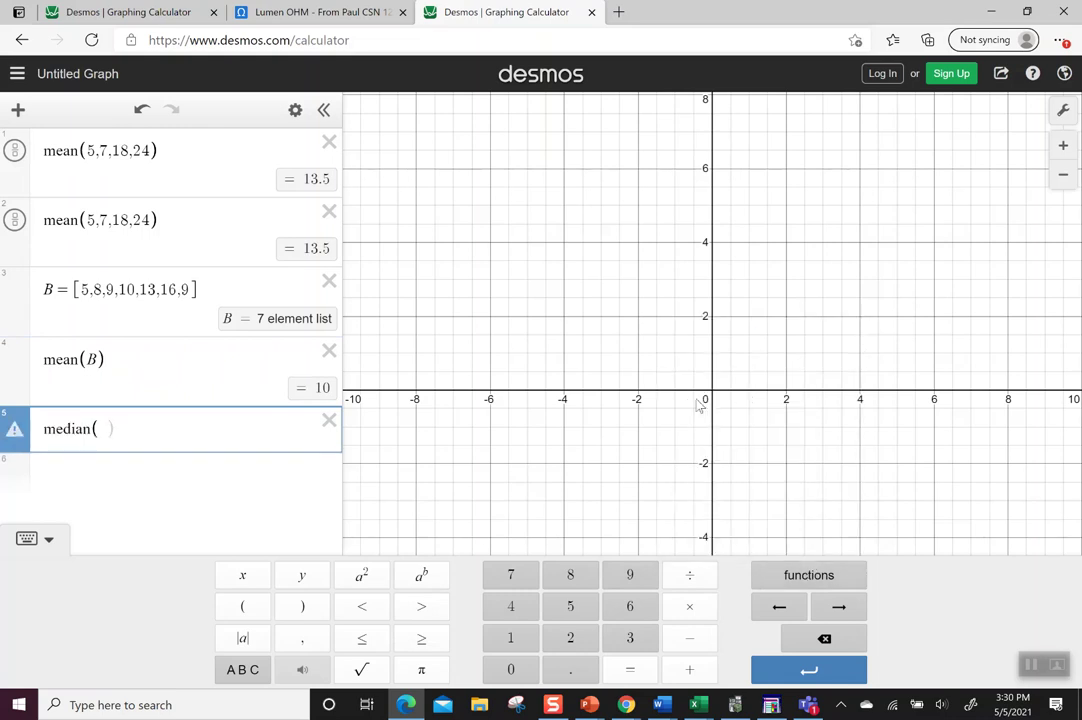
{"action": "type", "text": "B)"}
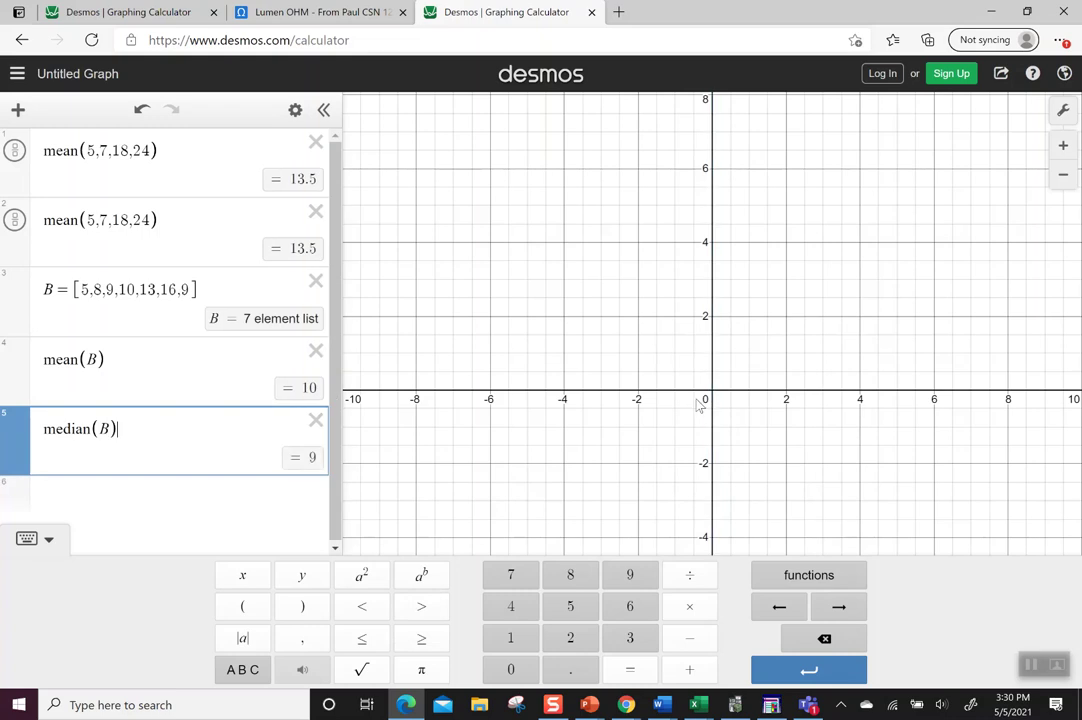
Step: Type median(B) again in a new row, then enter median(9,4,1,3) below it
{"action": "left_click", "coordinate": [135, 483]}
{"action": "type", "text": "med"}
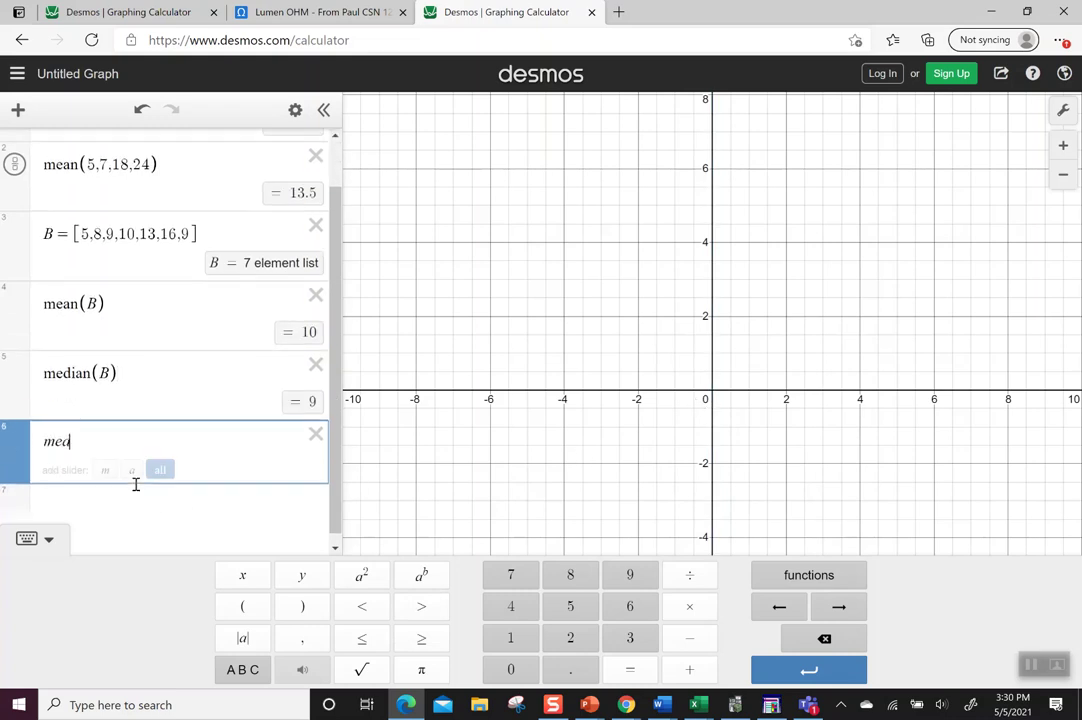
{"action": "type", "text": "ian(B)"}
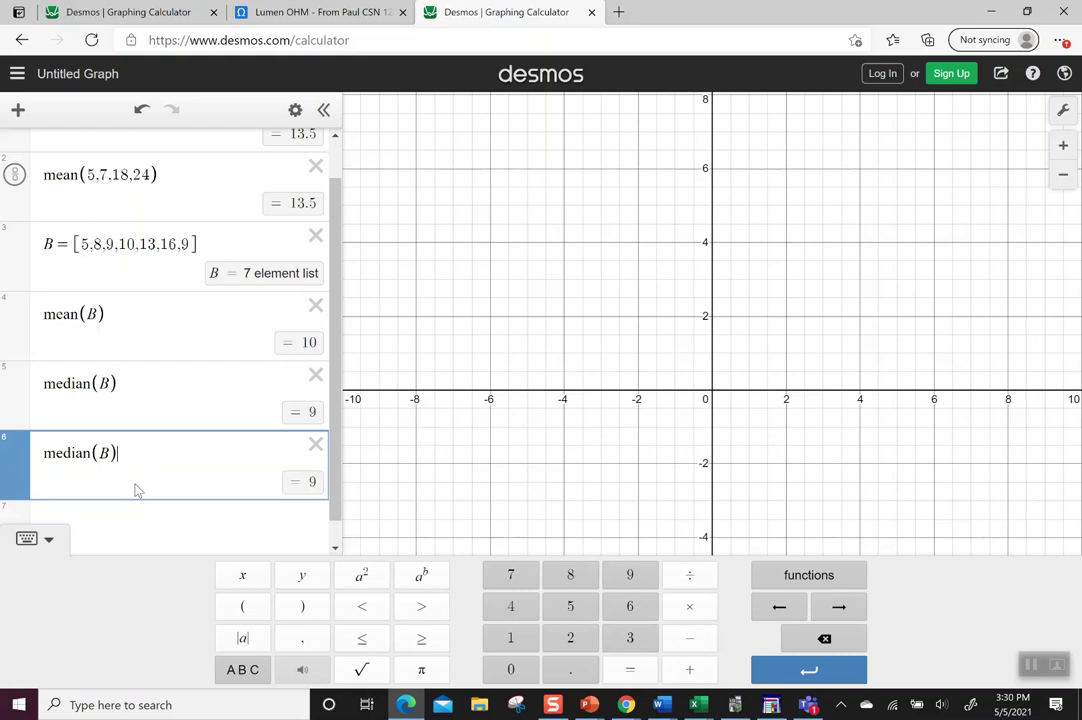
{"action": "left_click", "coordinate": [104, 480]}
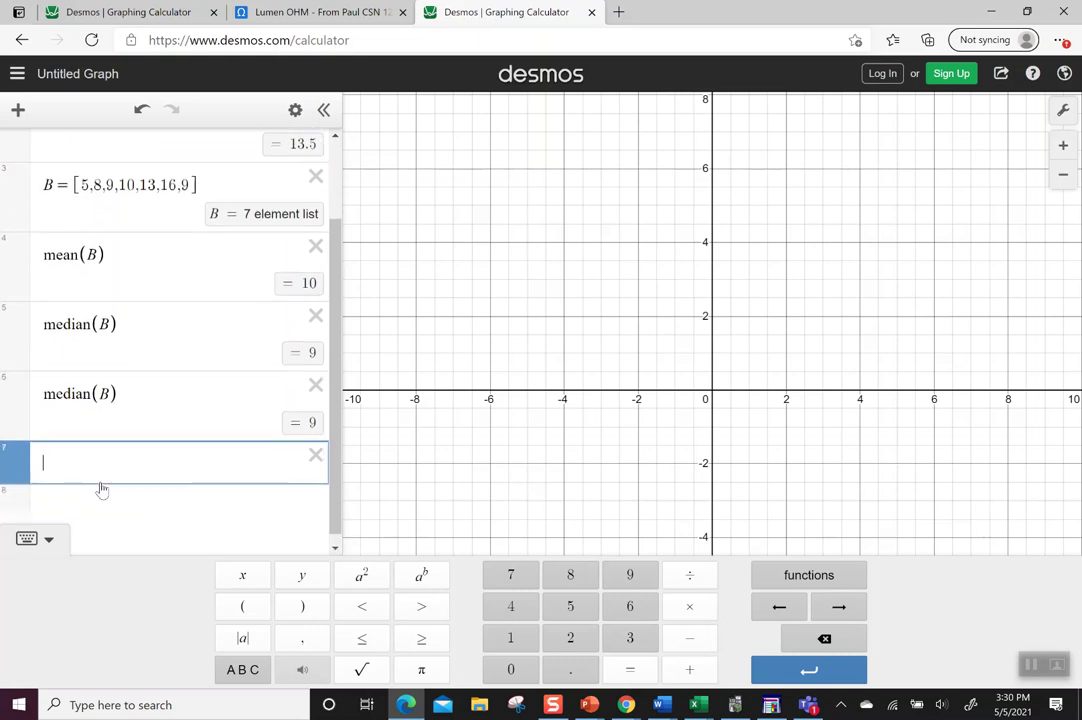
{"action": "type", "text": "median("}
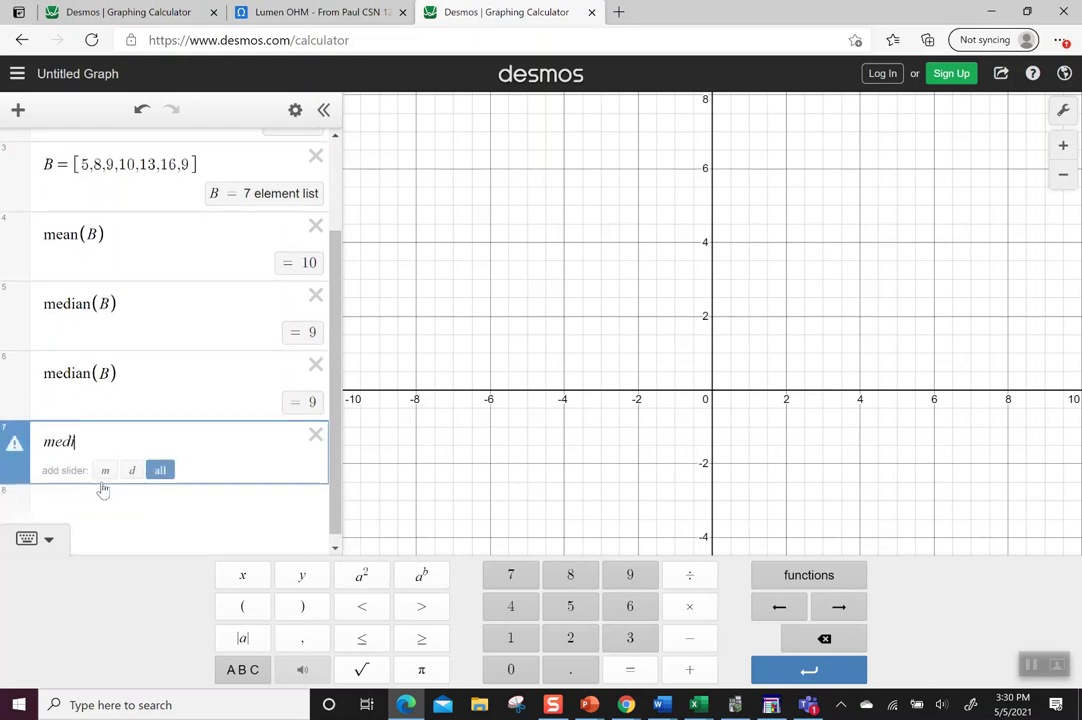
{"action": "type", "text": "9,4,1"}
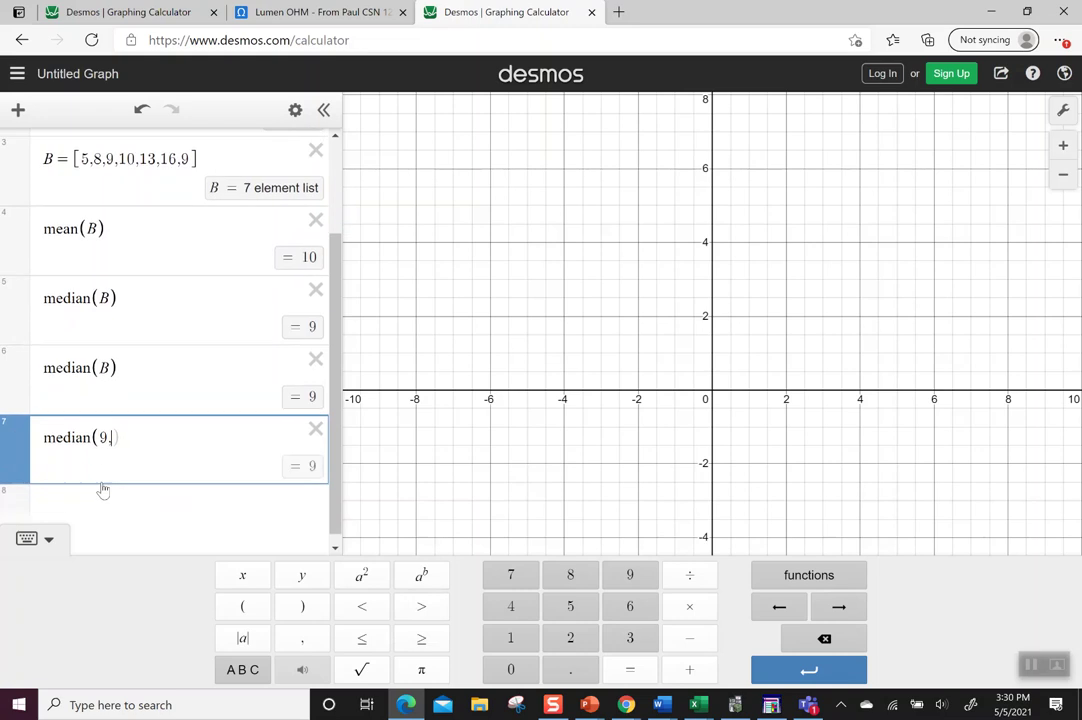
{"action": "type", "text": ",3)"}
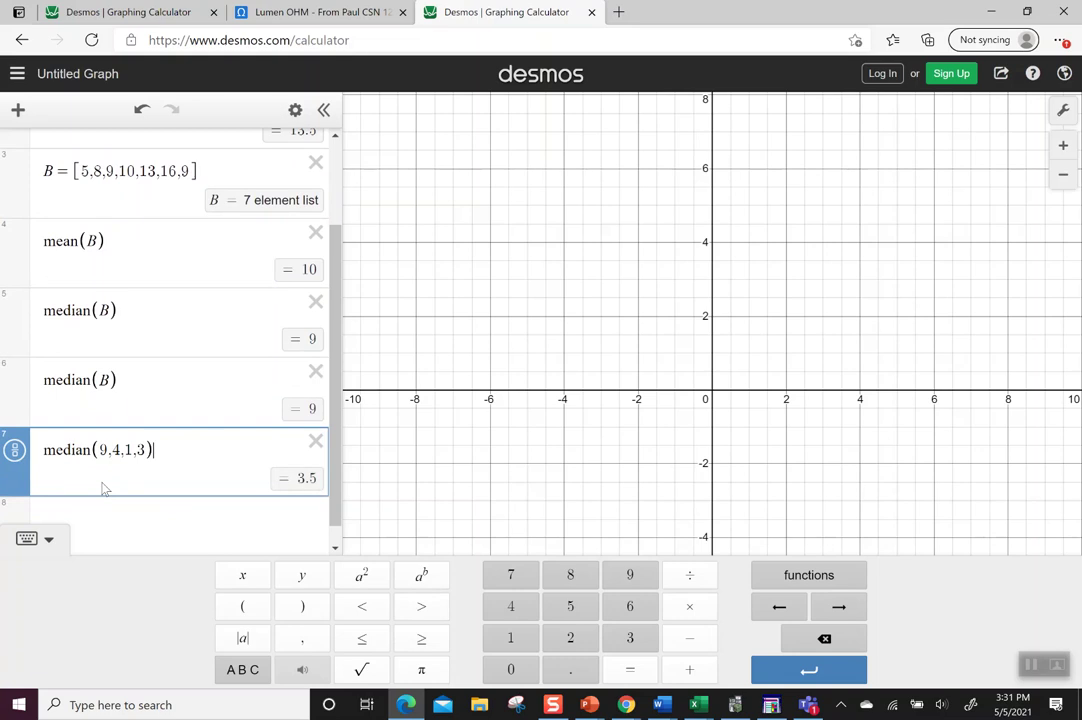
Step: Add stdev(9,4,1,3) = 3.40342964278 and begin stdev(B) on the next line
{"action": "left_click", "coordinate": [92, 518]}
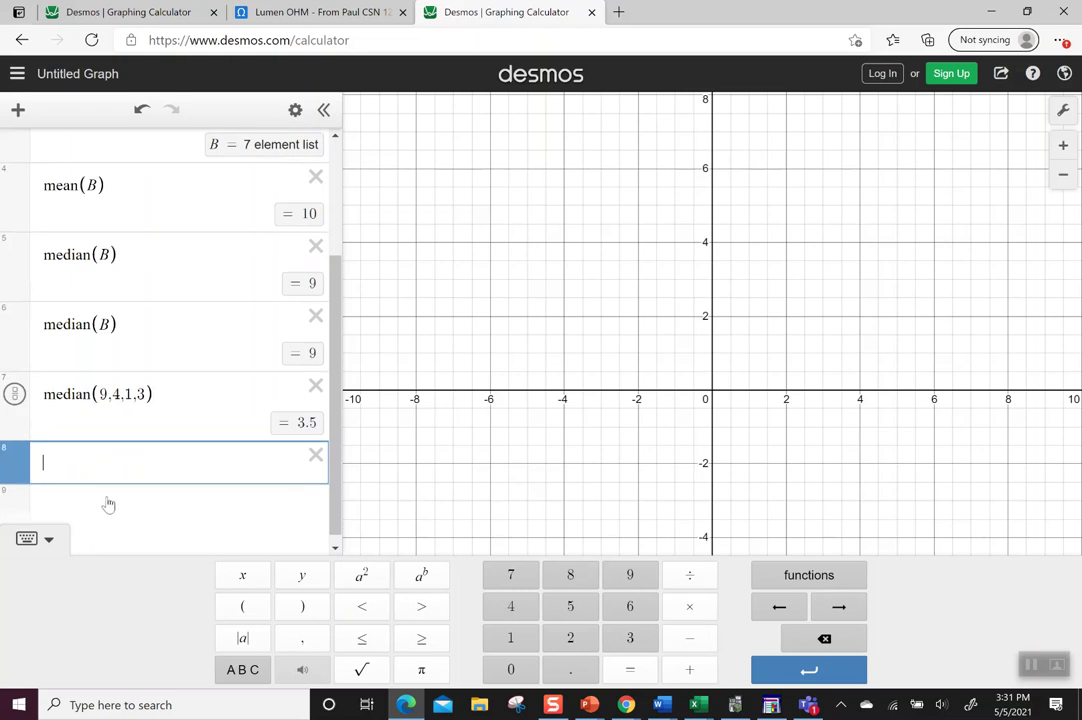
{"action": "type", "text": "stdev"}
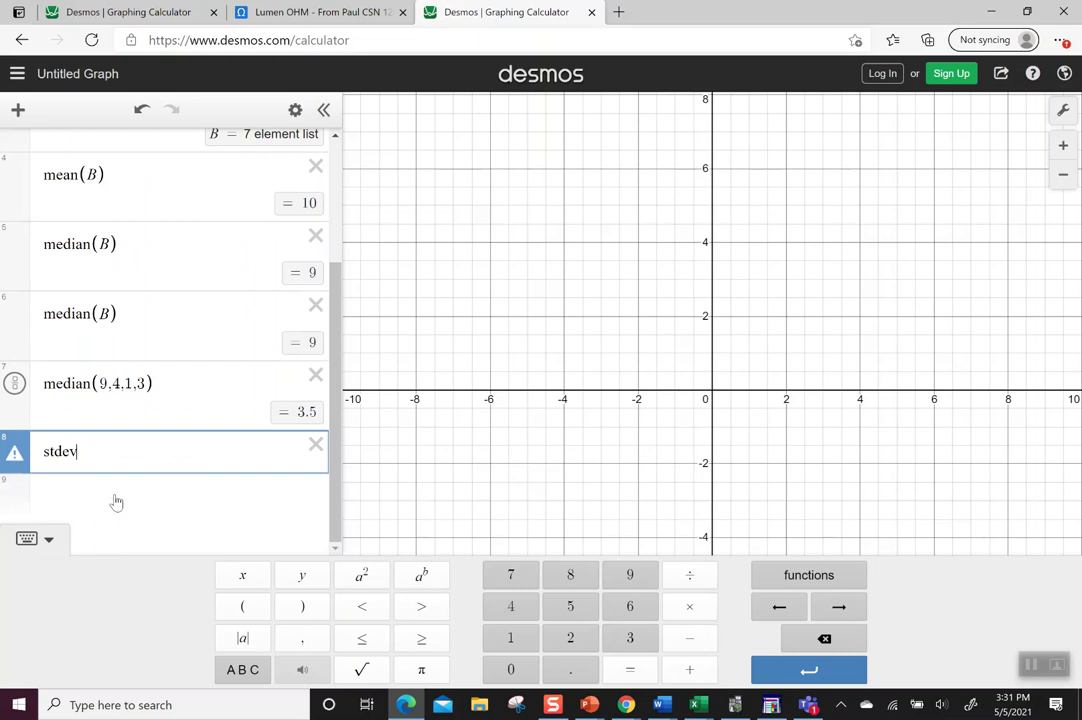
{"action": "type", "text": "("}
{"action": "type", "text": "9,4,1,3"}
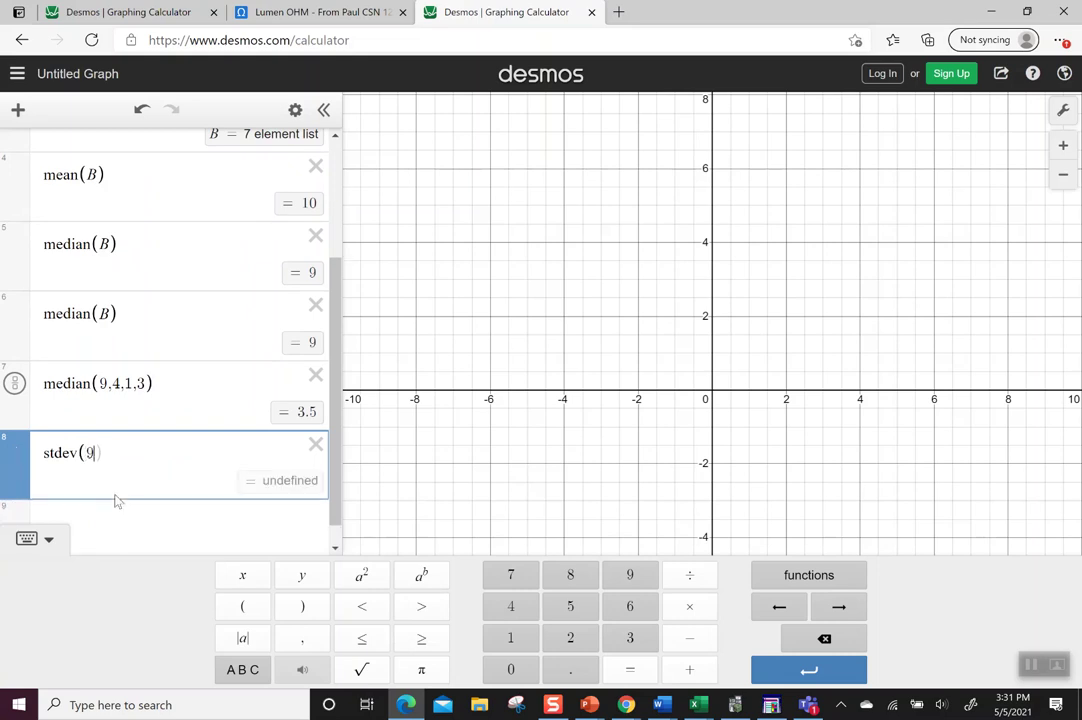
{"action": "type", "text": ")"}
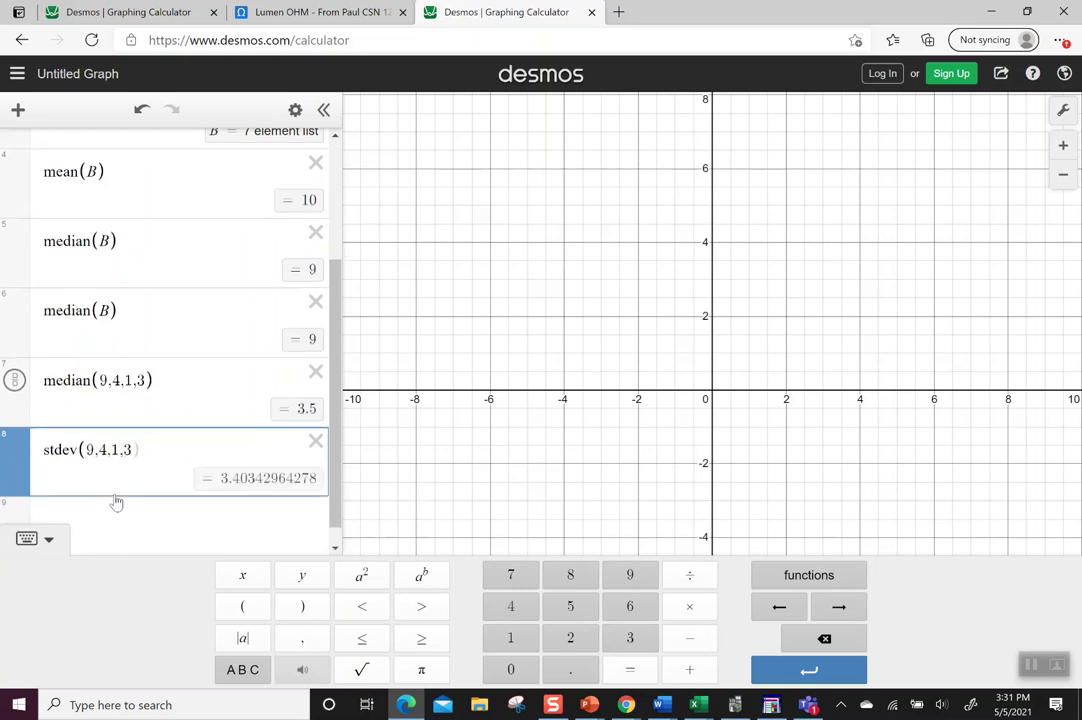
{"action": "key", "text": "Return"}
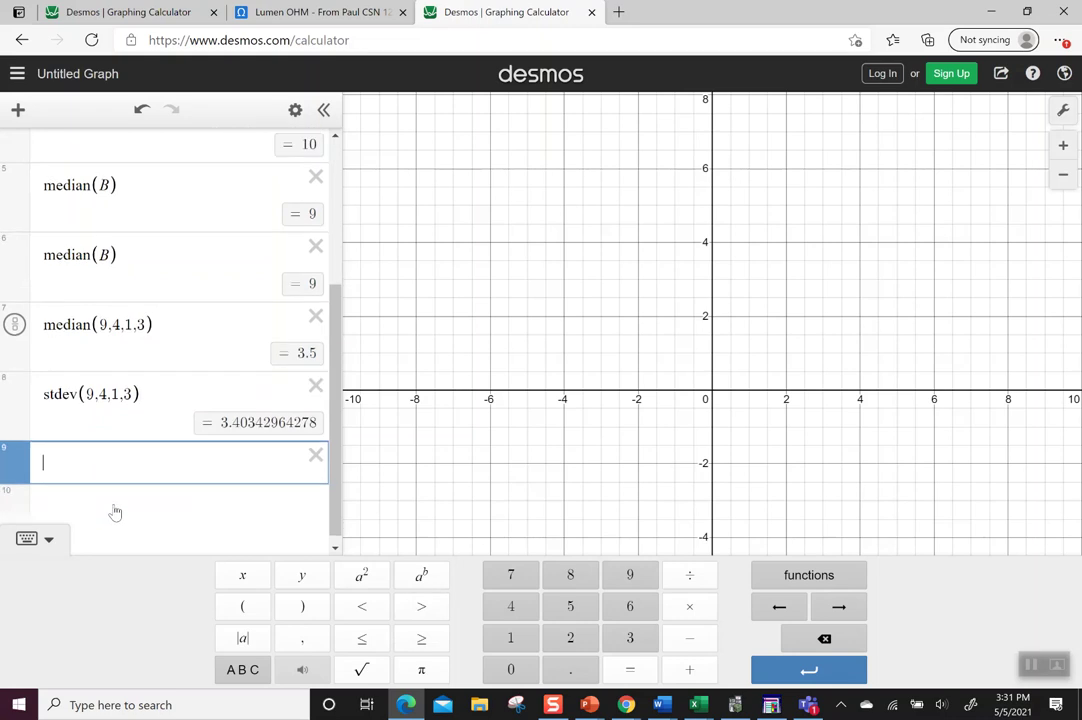
{"action": "type", "text": "stdev"}
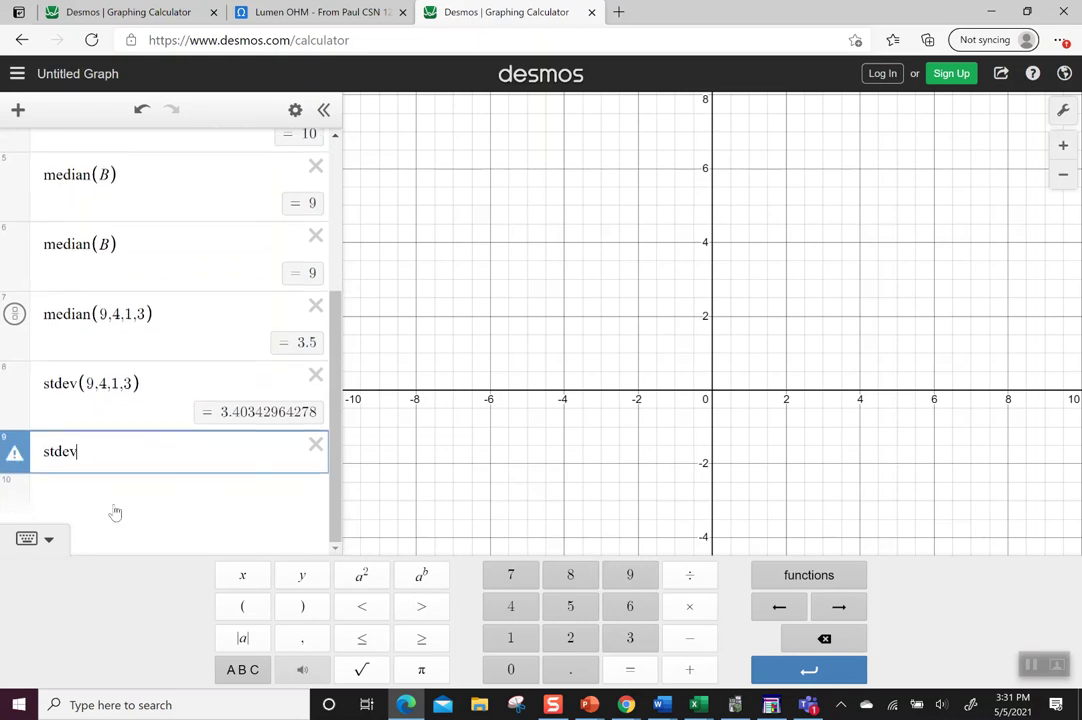
{"action": "type", "text": "(B)"}
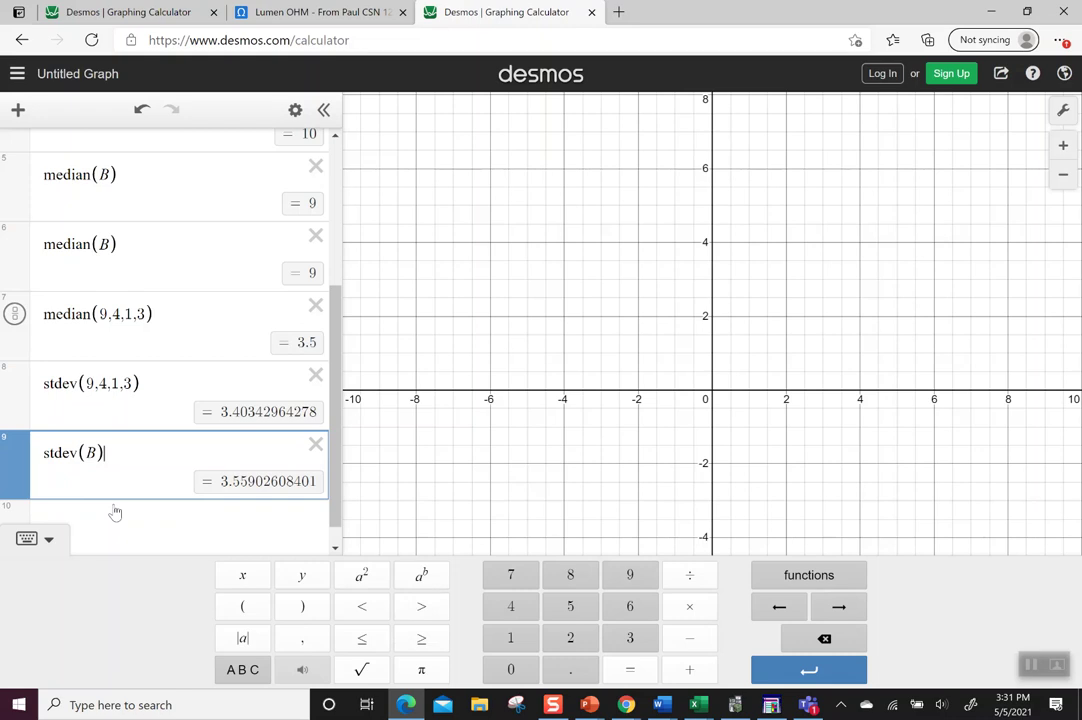
Step: Switch to the graph holding the 485-element list A, retype its A= prefix, and add a line
{"action": "left_click", "coordinate": [96, 12]}
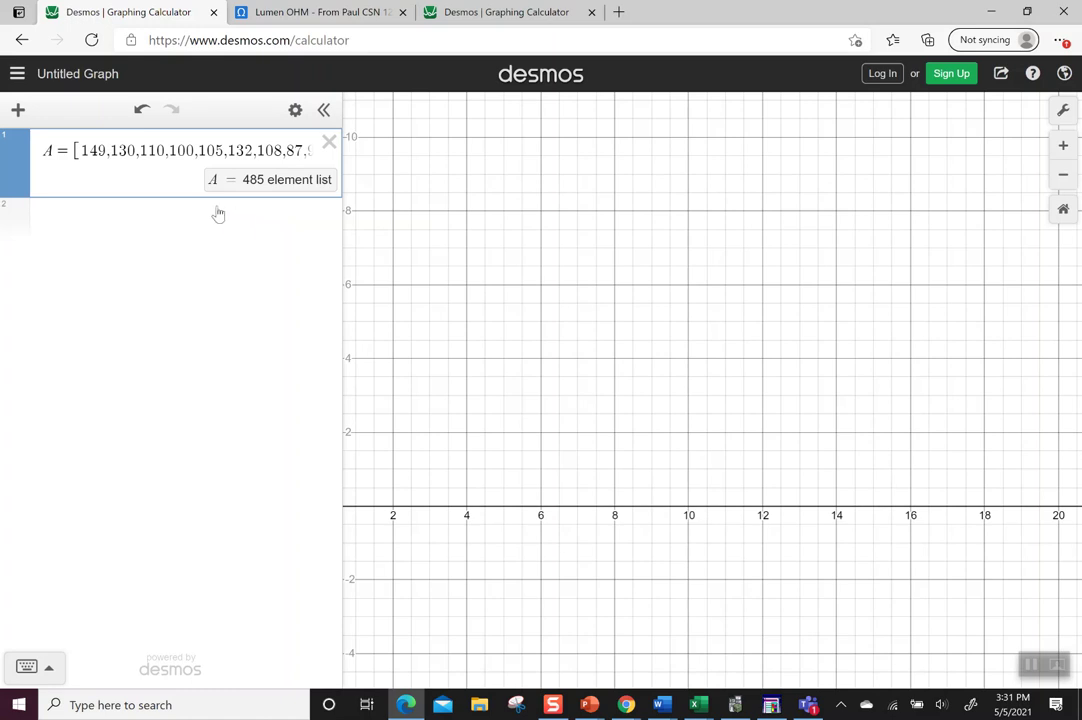
{"action": "left_click", "coordinate": [75, 150]}
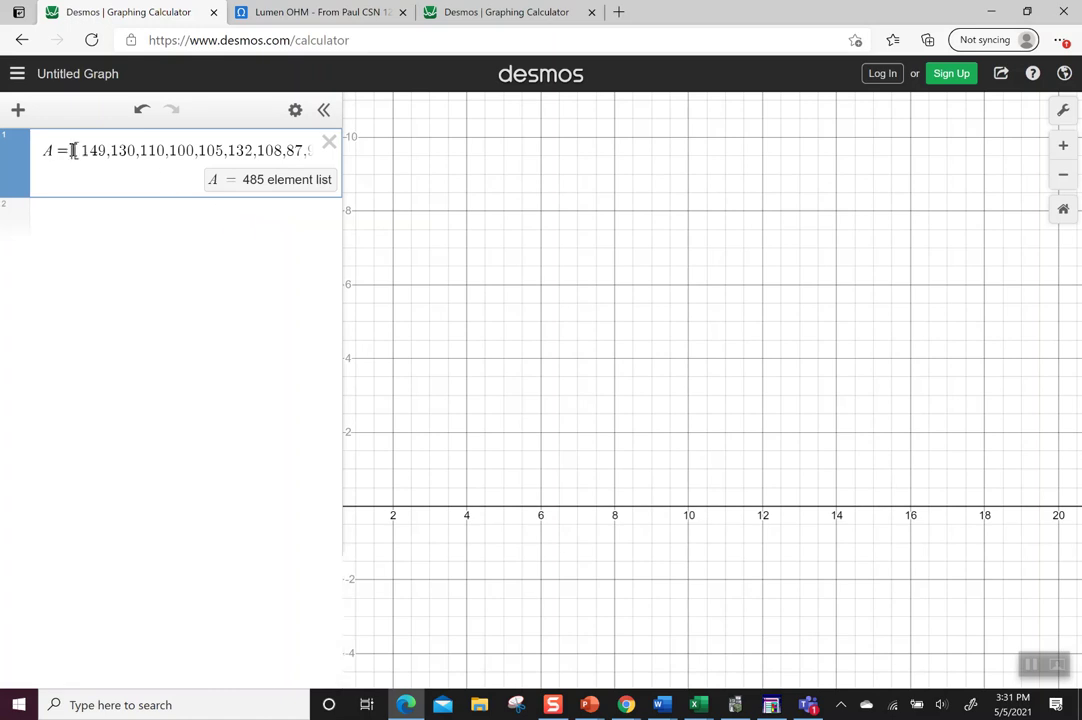
{"action": "key", "text": "BackSpace"}
{"action": "key", "text": "BackSpace"}
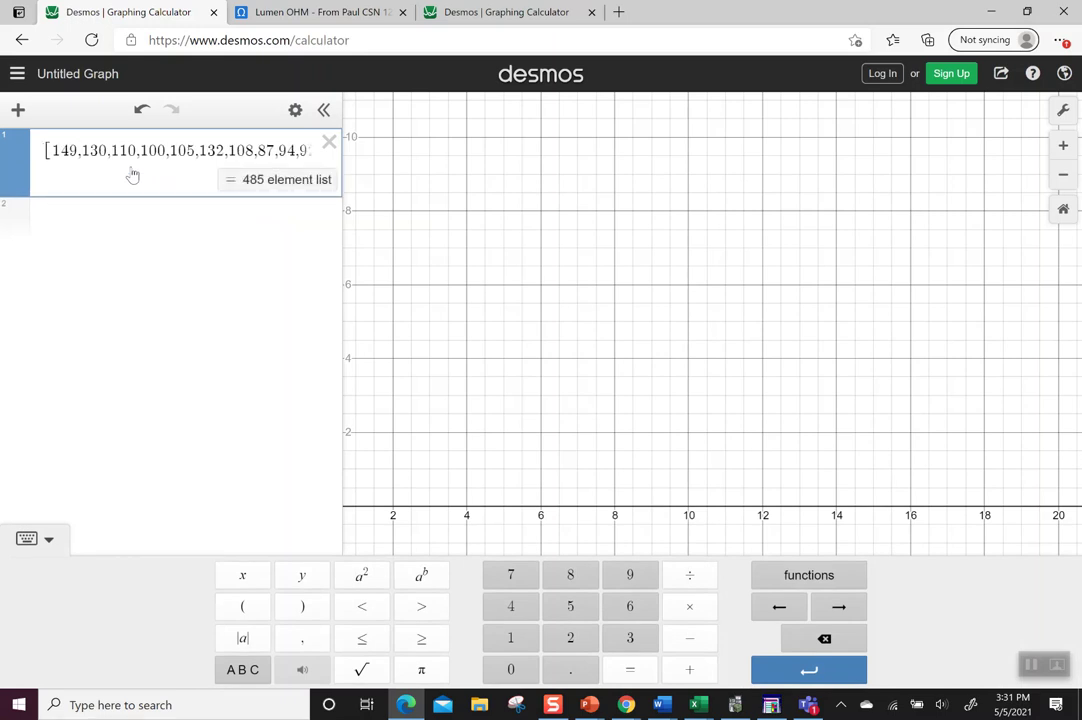
{"action": "type", "text": "A="}
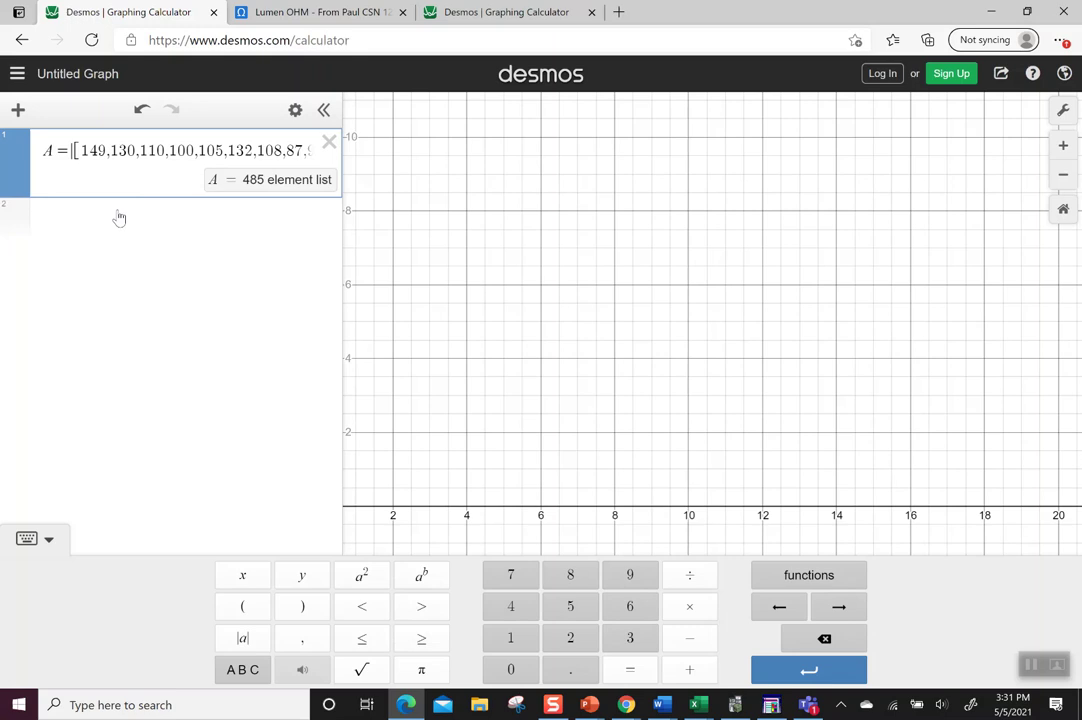
{"action": "left_click", "coordinate": [119, 218]}
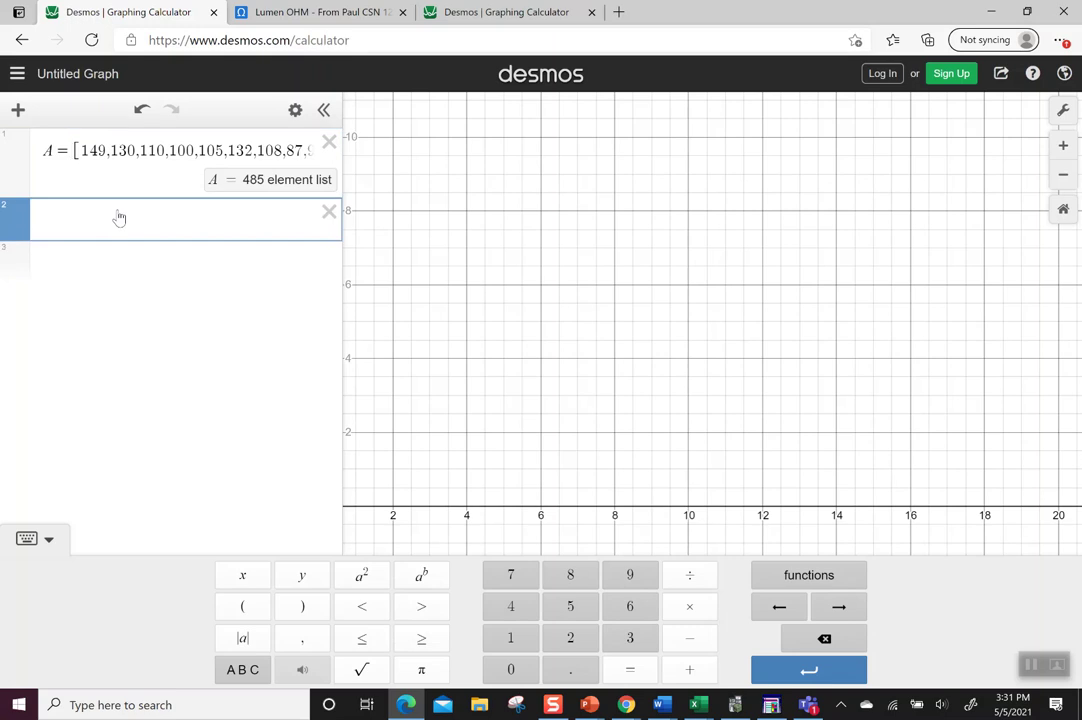
Step: Enter mean(A) = 93.2288659794, median(A) = 91 and stdev(A) = 15.9062072631 in separate rows
{"action": "type", "text": "mean(A"}
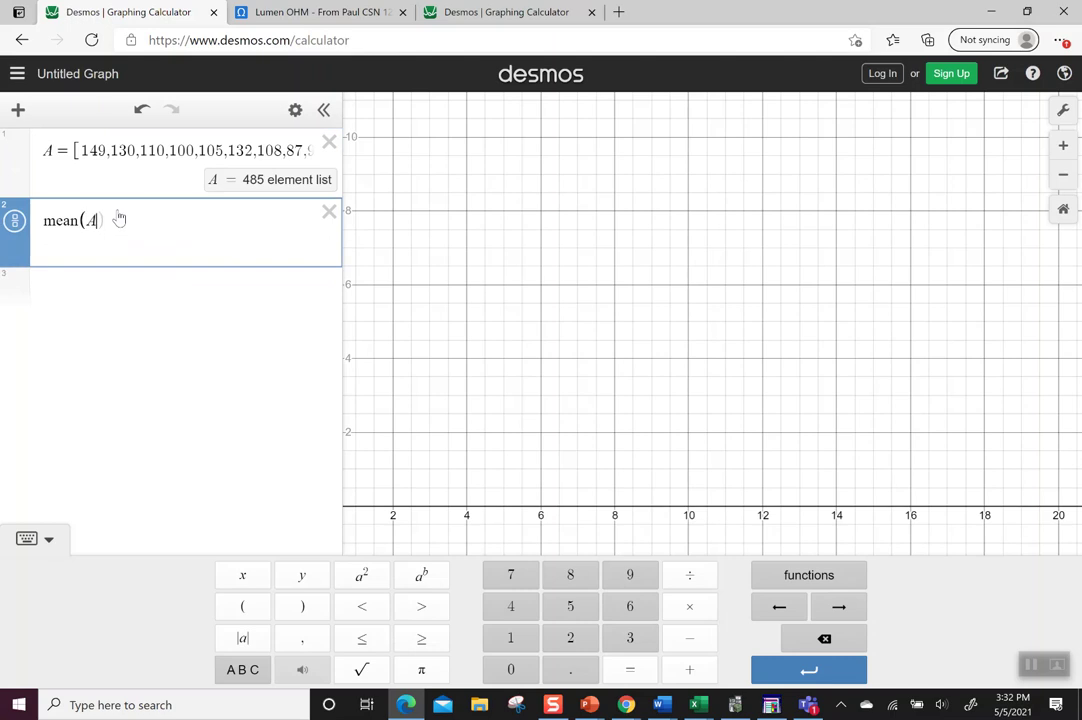
{"action": "type", "text": ")"}
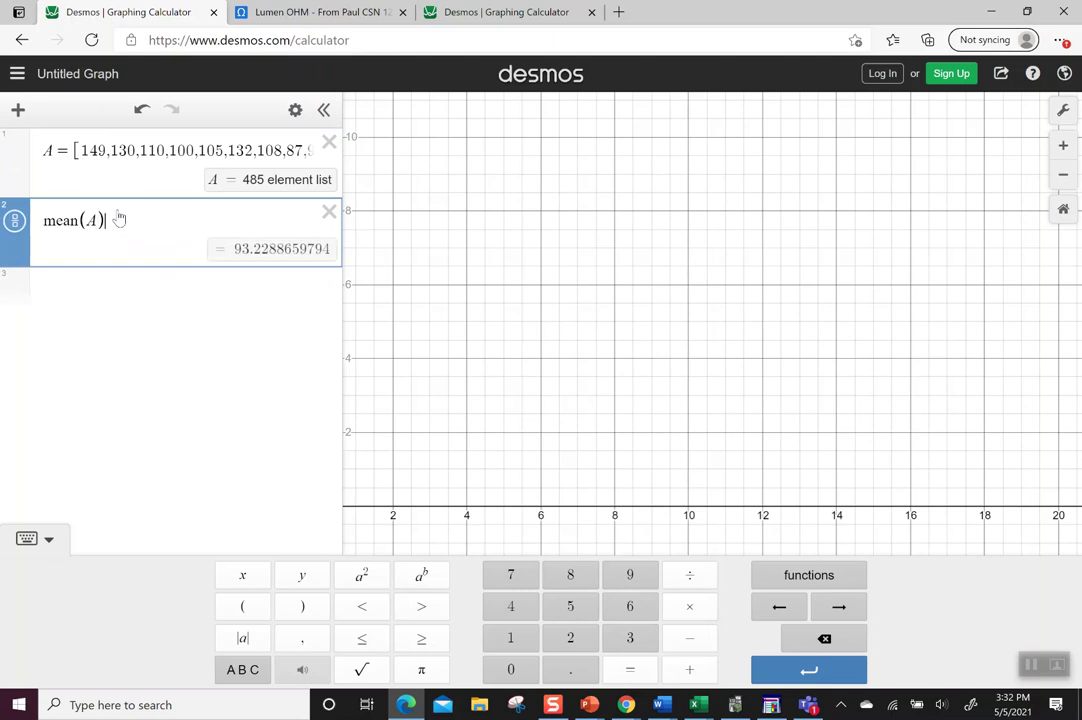
{"action": "left_click", "coordinate": [100, 288]}
{"action": "type", "text": "me"}
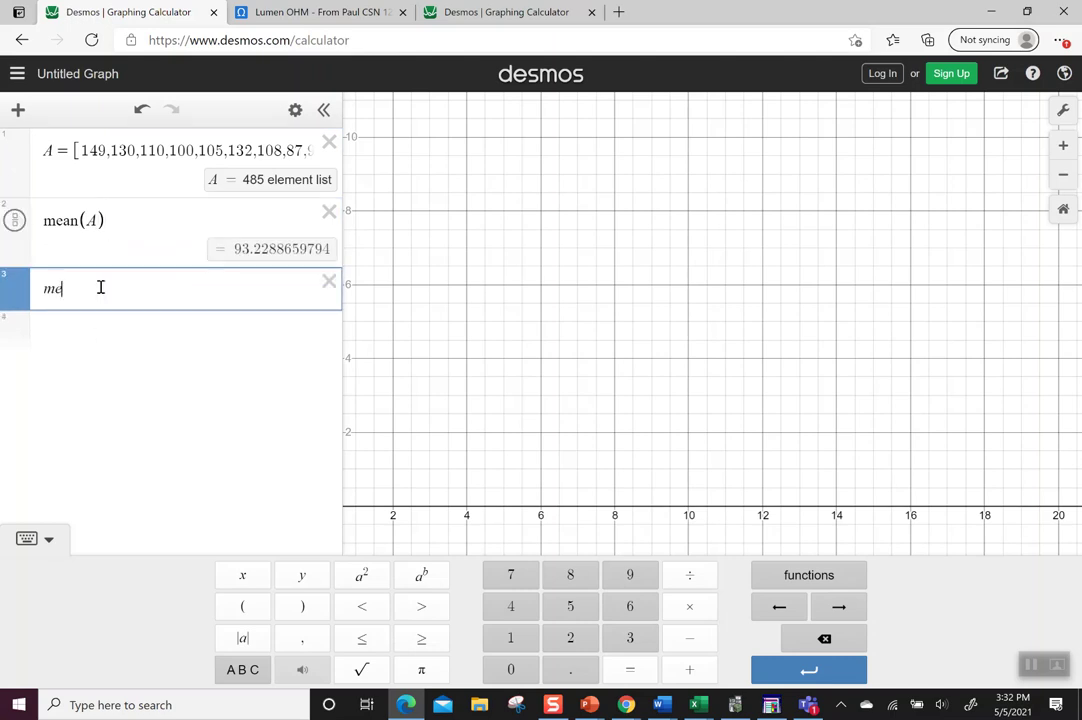
{"action": "type", "text": "dian(A"}
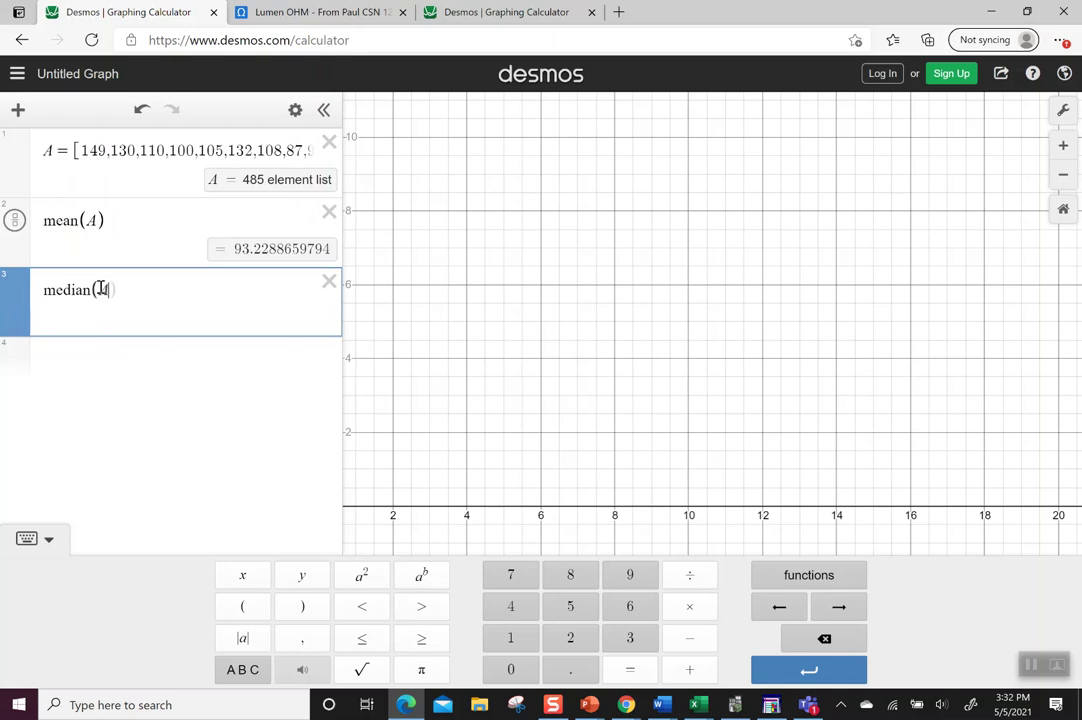
{"action": "type", "text": ")"}
{"action": "left_click", "coordinate": [104, 380]}
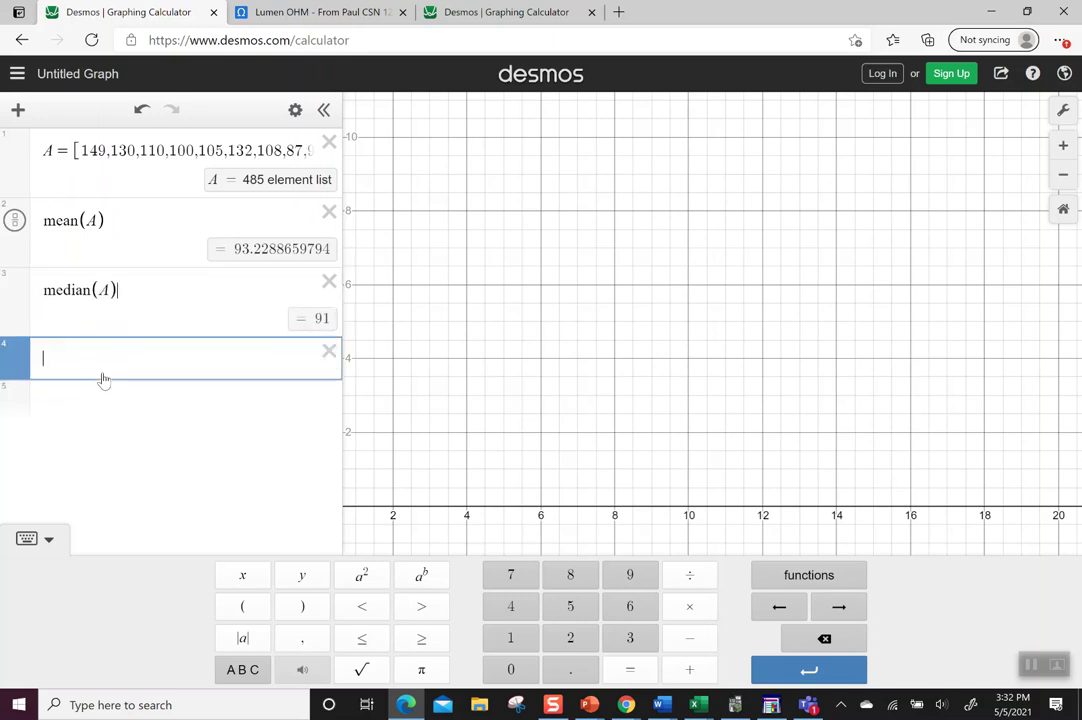
{"action": "type", "text": "std"}
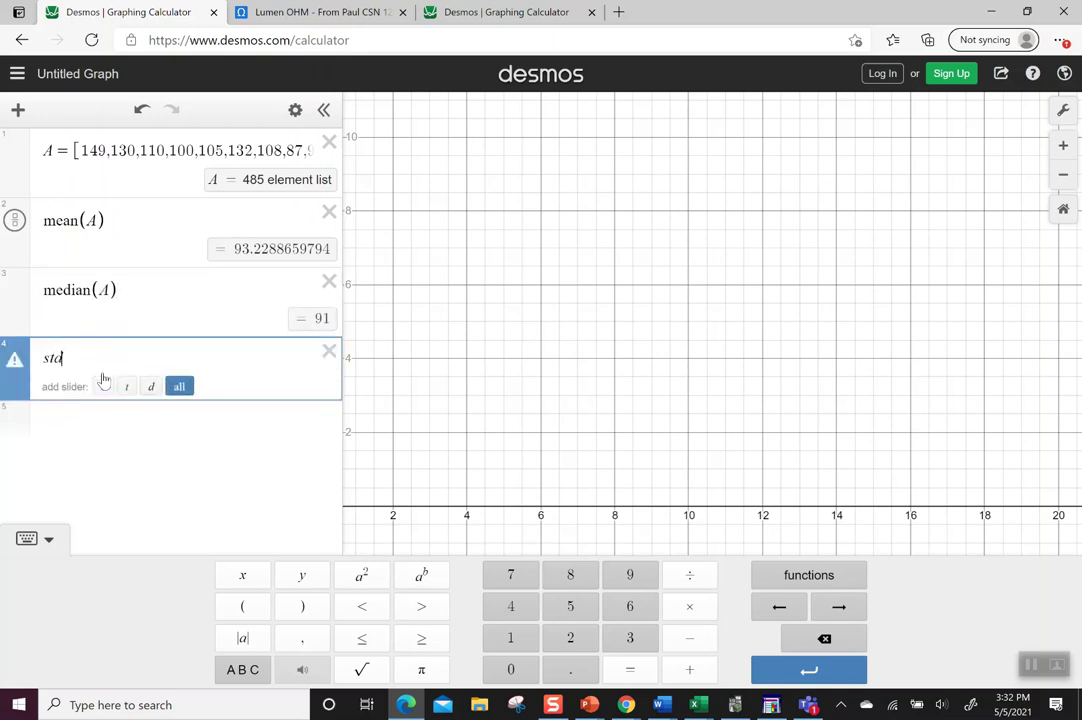
{"action": "type", "text": "ev(A"}
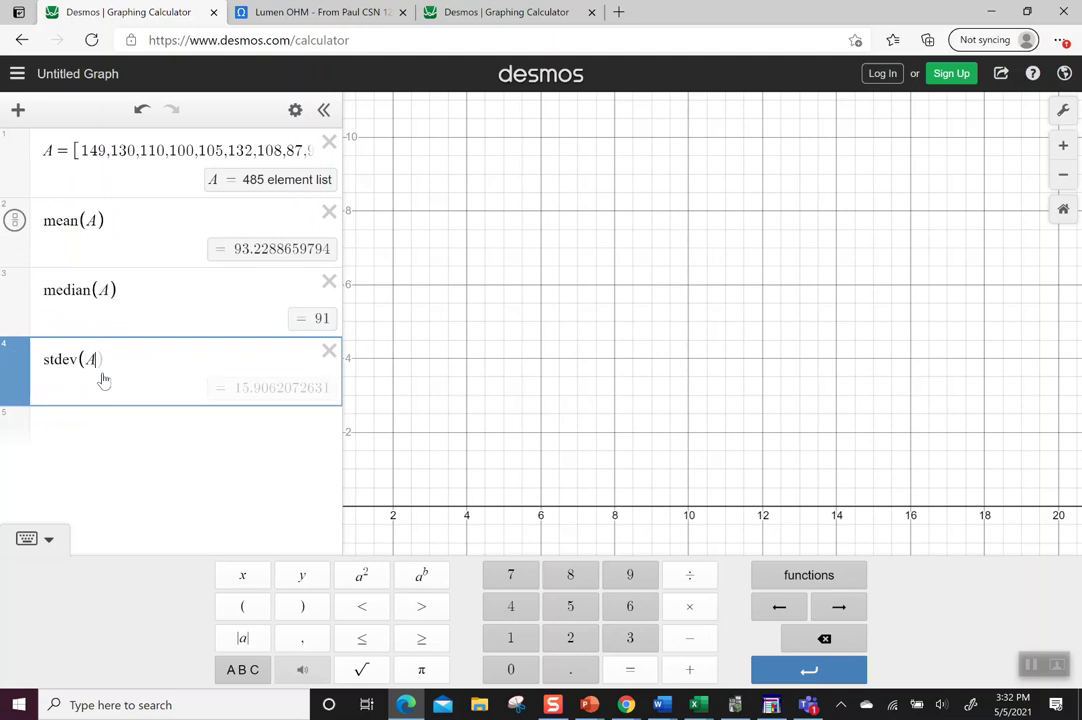
{"action": "type", "text": ")"}
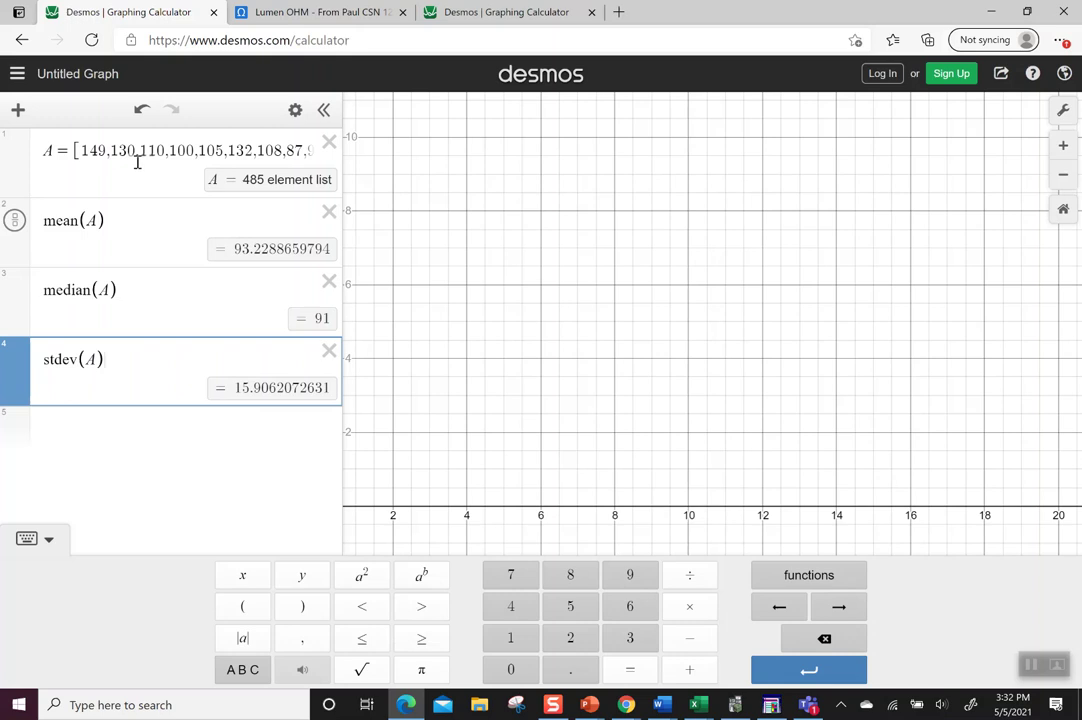
{"action": "left_click", "coordinate": [71, 422]}
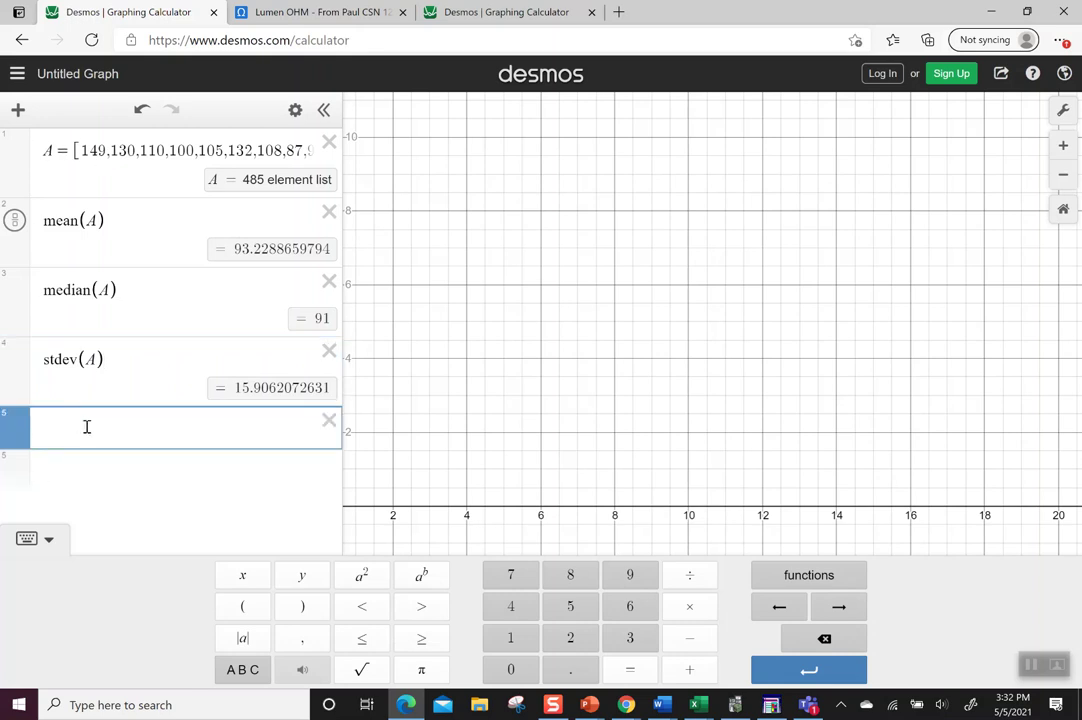
Step: Plot histogram(A), zoom to fit it, and zoom in on the bars between 40 and 140
{"action": "type", "text": "histogra"}
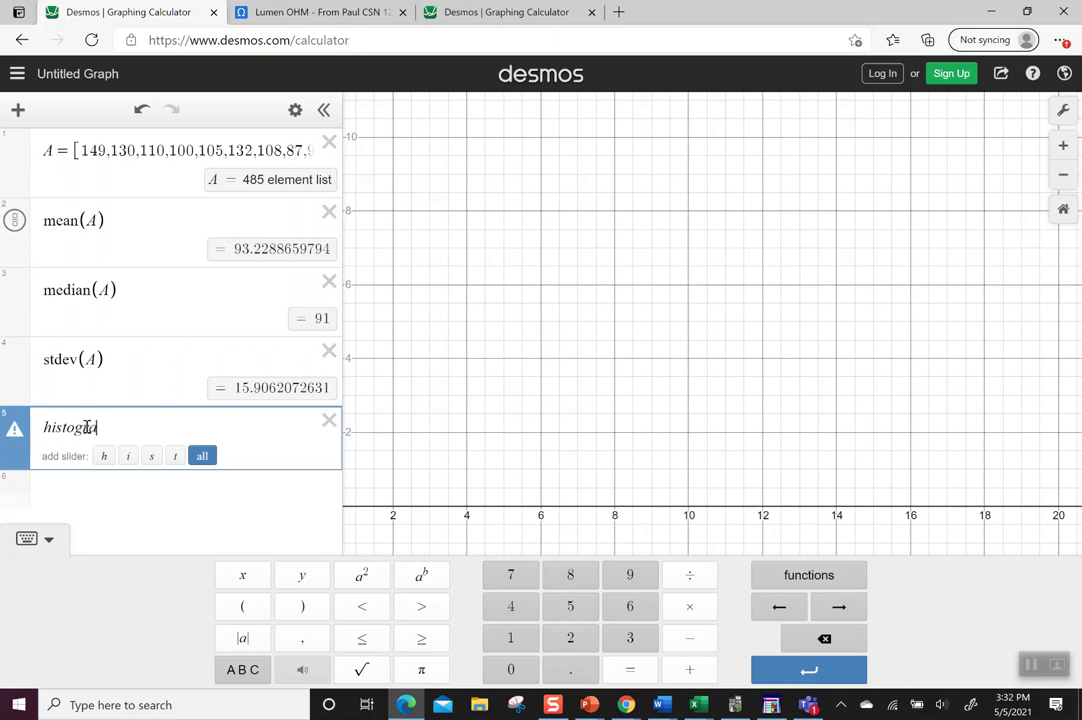
{"action": "type", "text": "m(A"}
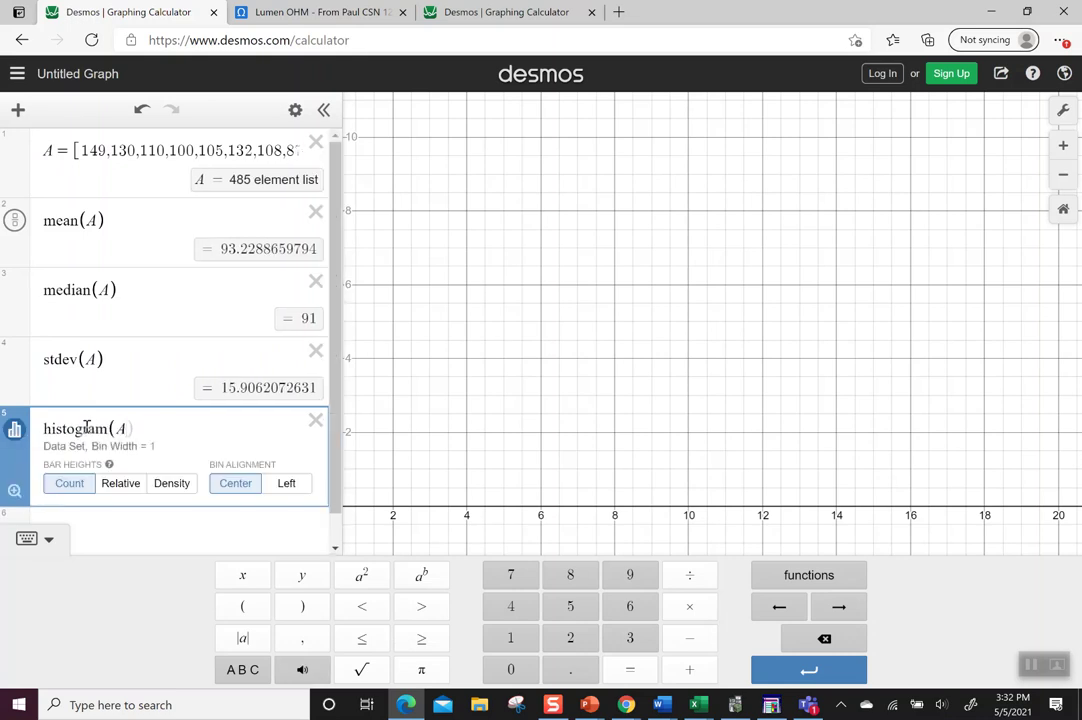
{"action": "type", "text": ")"}
{"action": "left_click", "coordinate": [14, 490]}
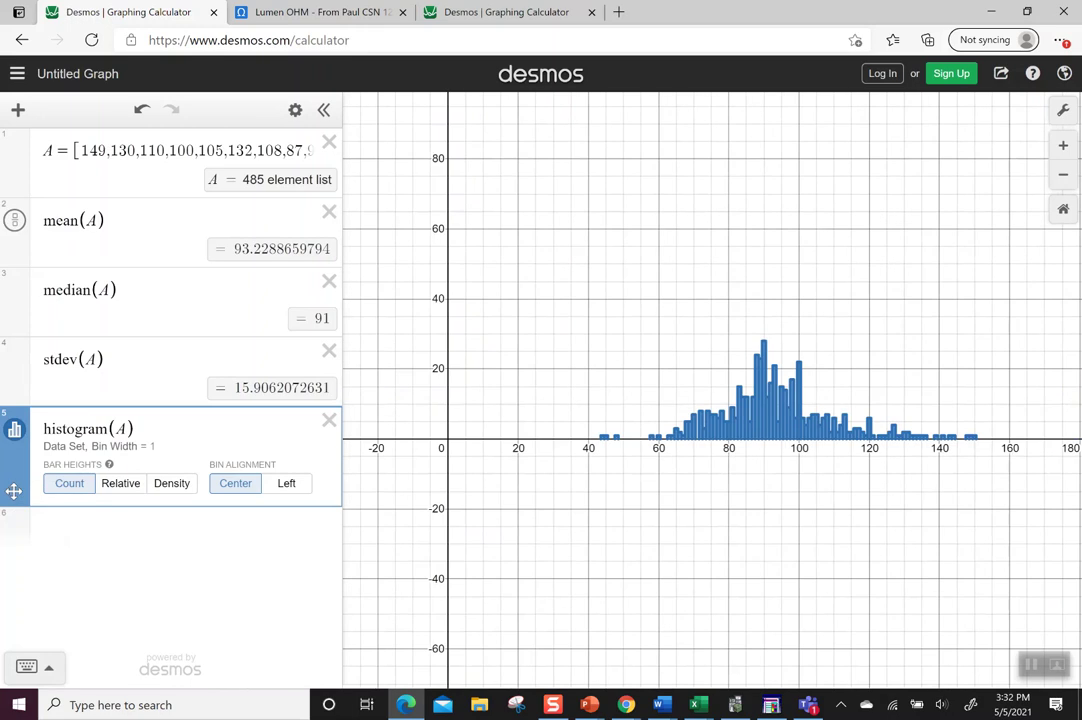
{"action": "scroll", "coordinate": [790, 490], "scroll_direction": "up", "scroll_amount": 5}
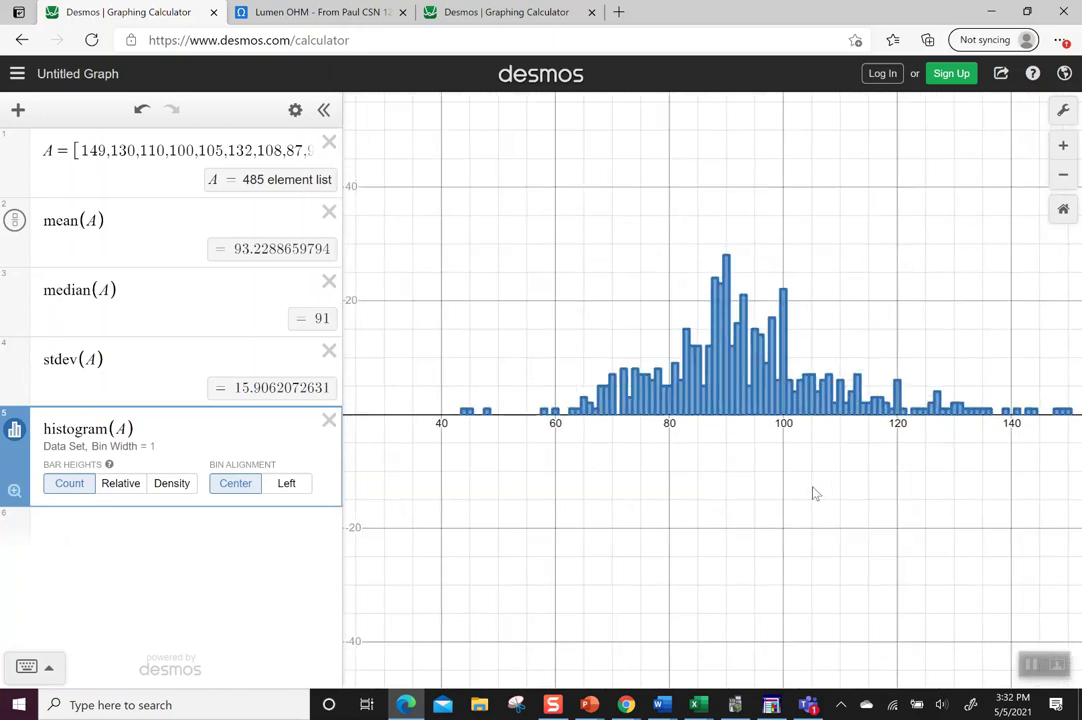